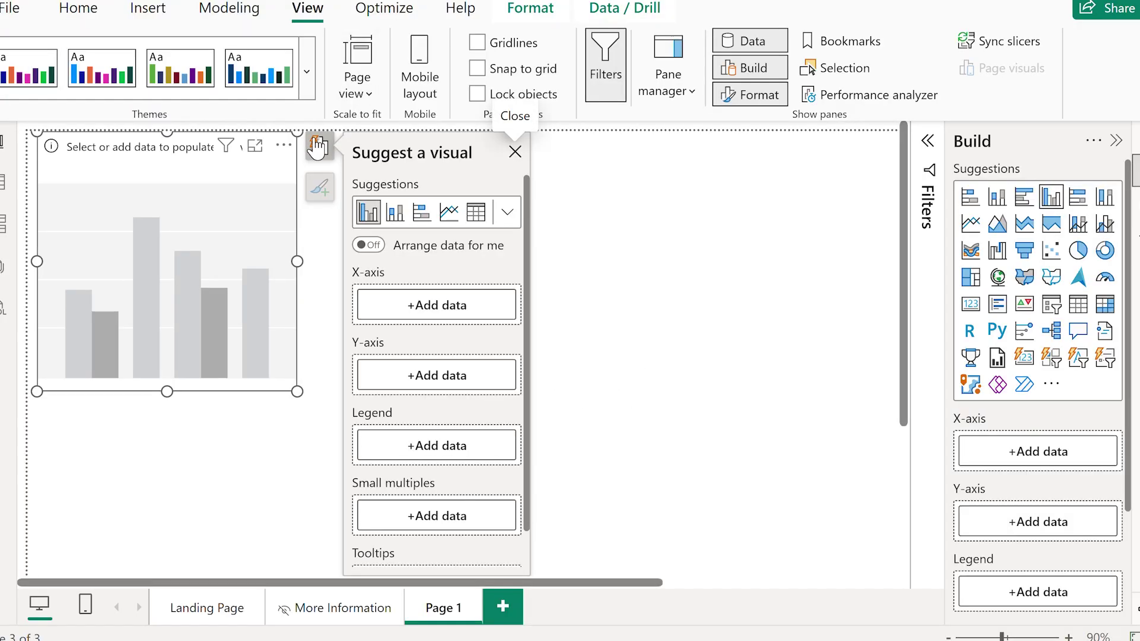
Step: Plot Sum of Sales by Country and enlarge the chart to fill the canvas
click(398, 377)
click(582, 373)
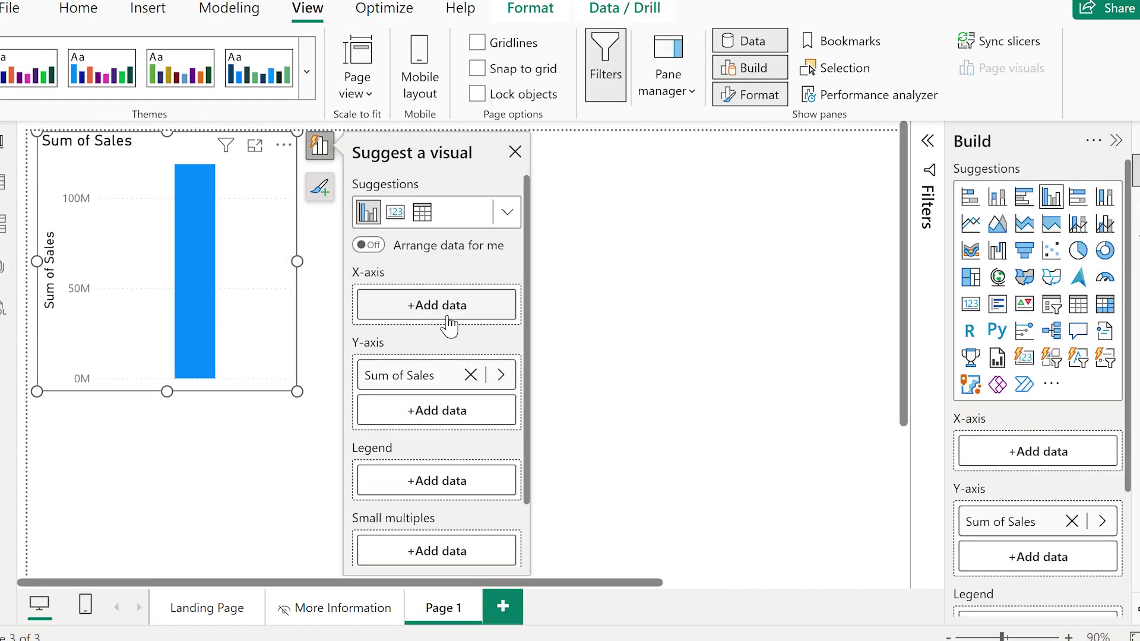
click(446, 313)
click(582, 200)
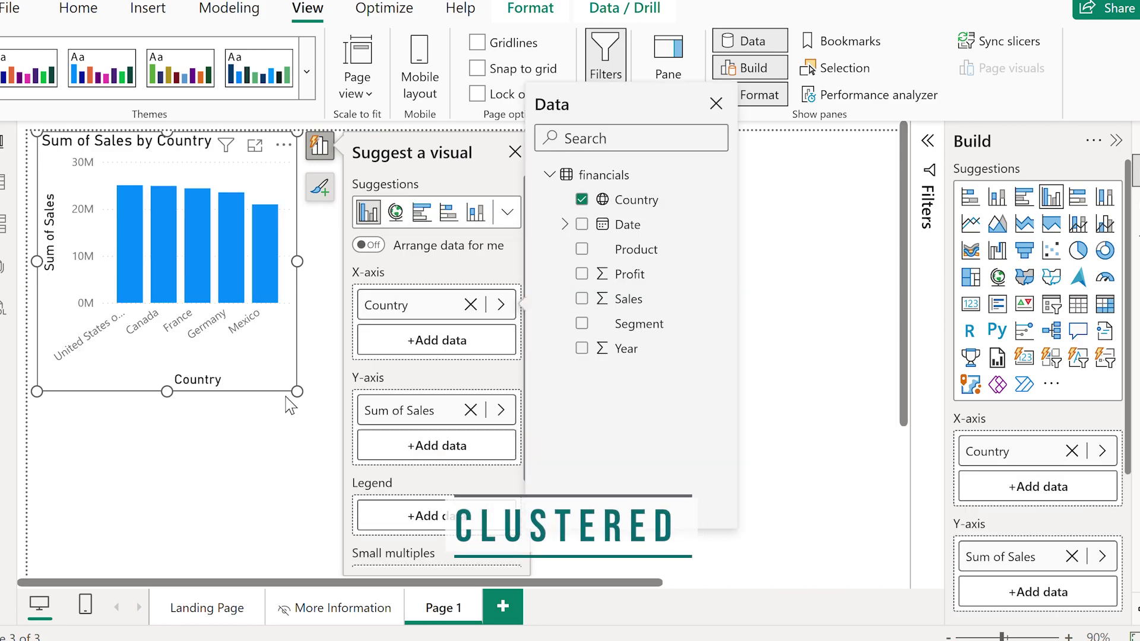
drag(297, 392, 739, 548)
Step: Split the columns by Segment and switch to a stacked column chart
click(757, 431)
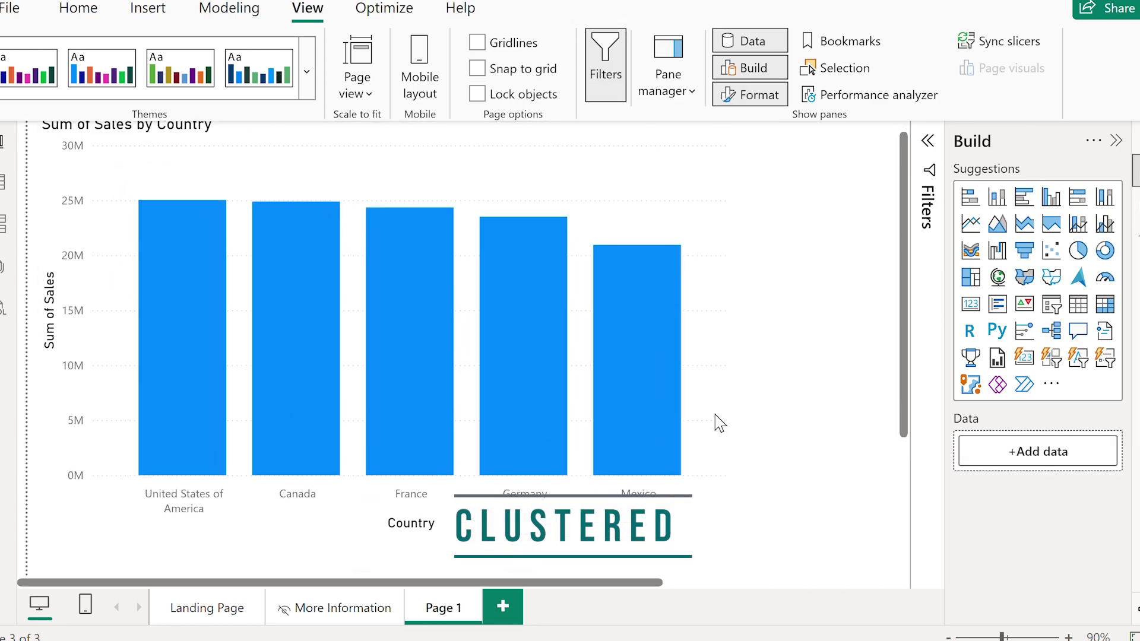
click(713, 415)
click(756, 146)
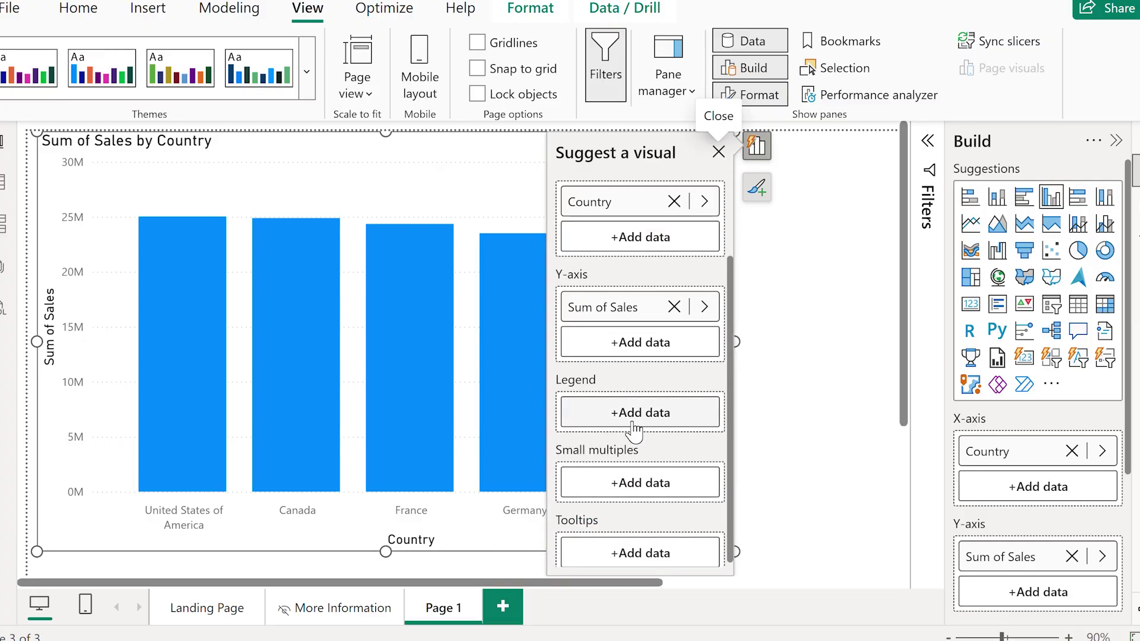
click(635, 412)
click(787, 431)
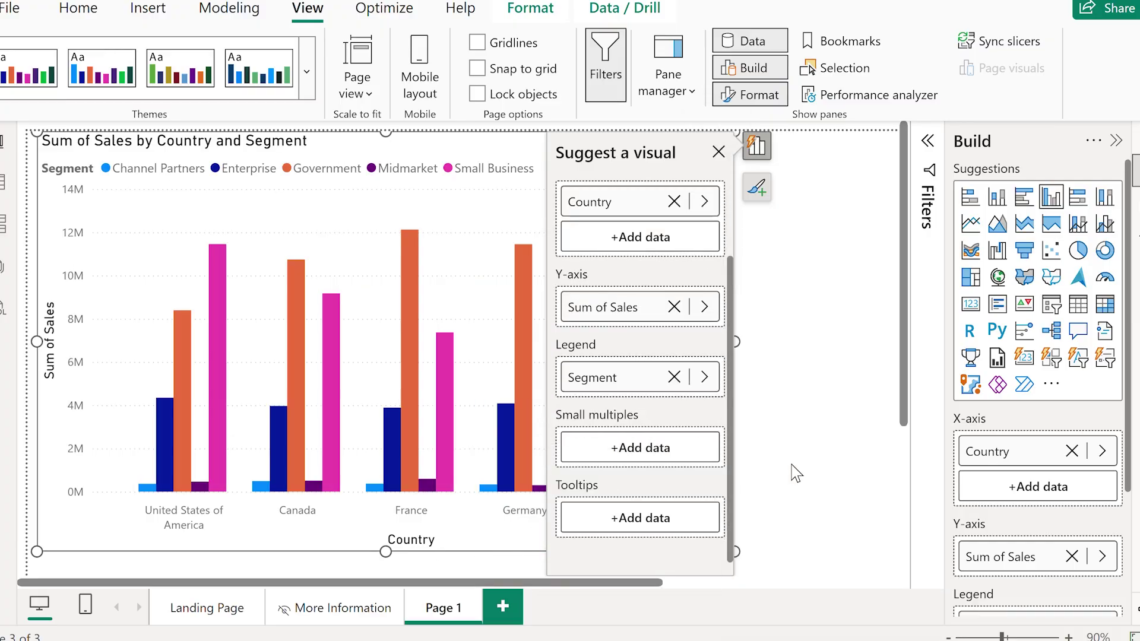
click(796, 472)
click(720, 461)
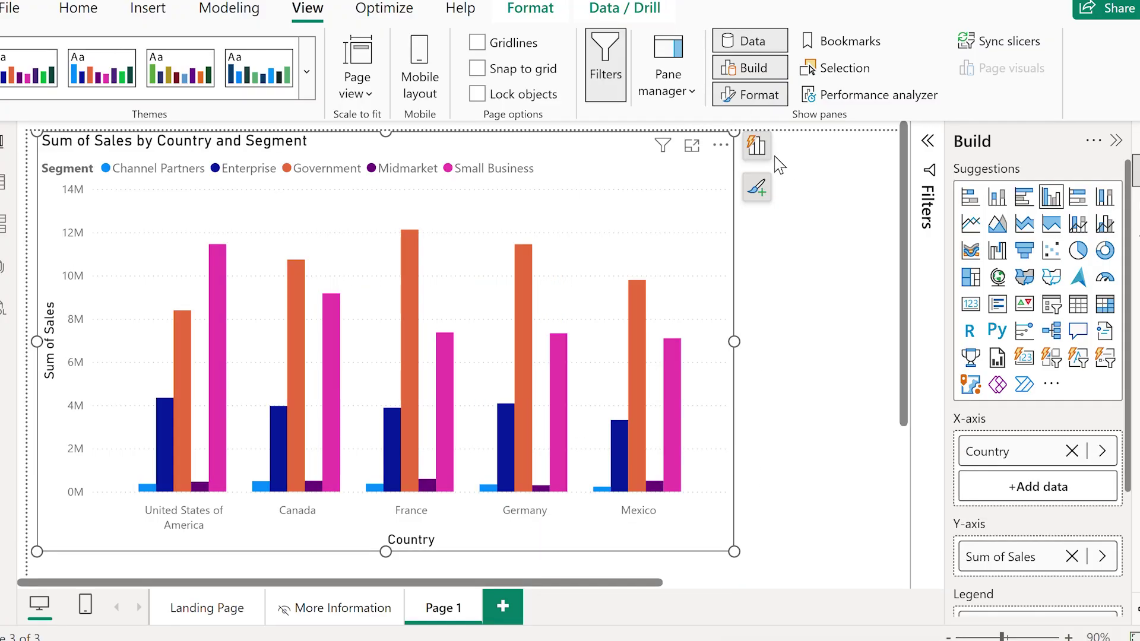
click(759, 147)
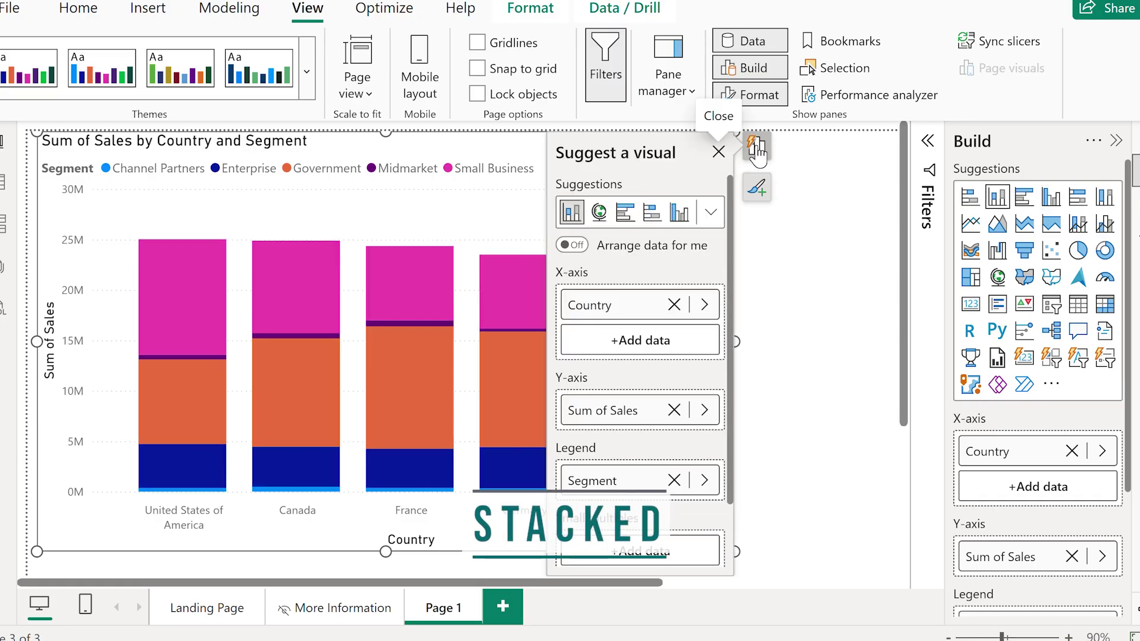
click(830, 419)
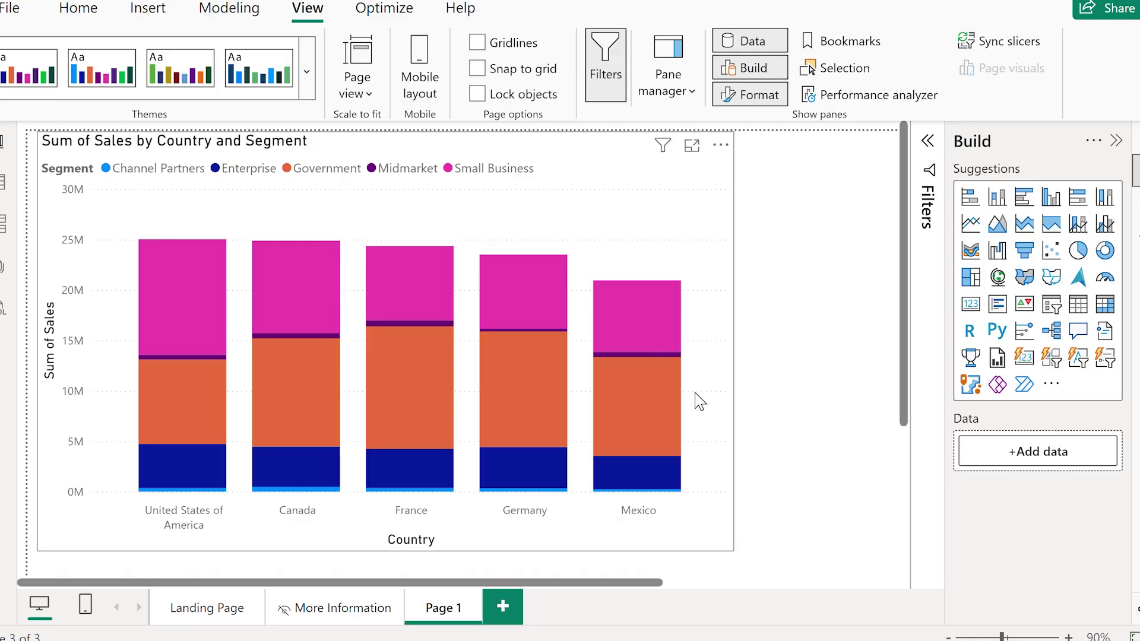
click(728, 410)
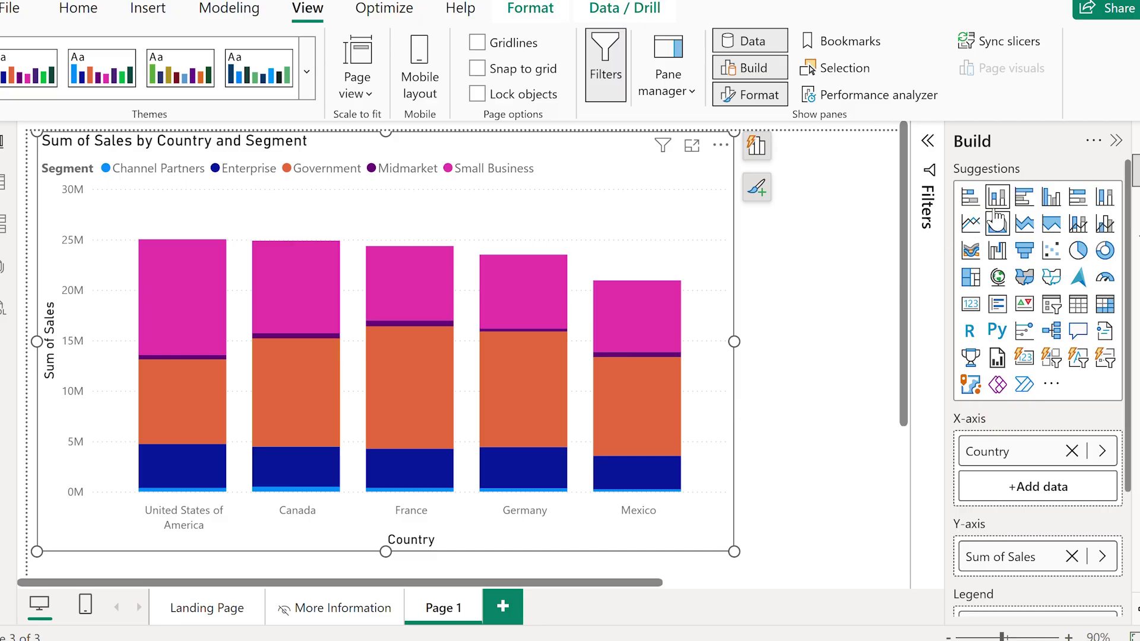
click(1105, 198)
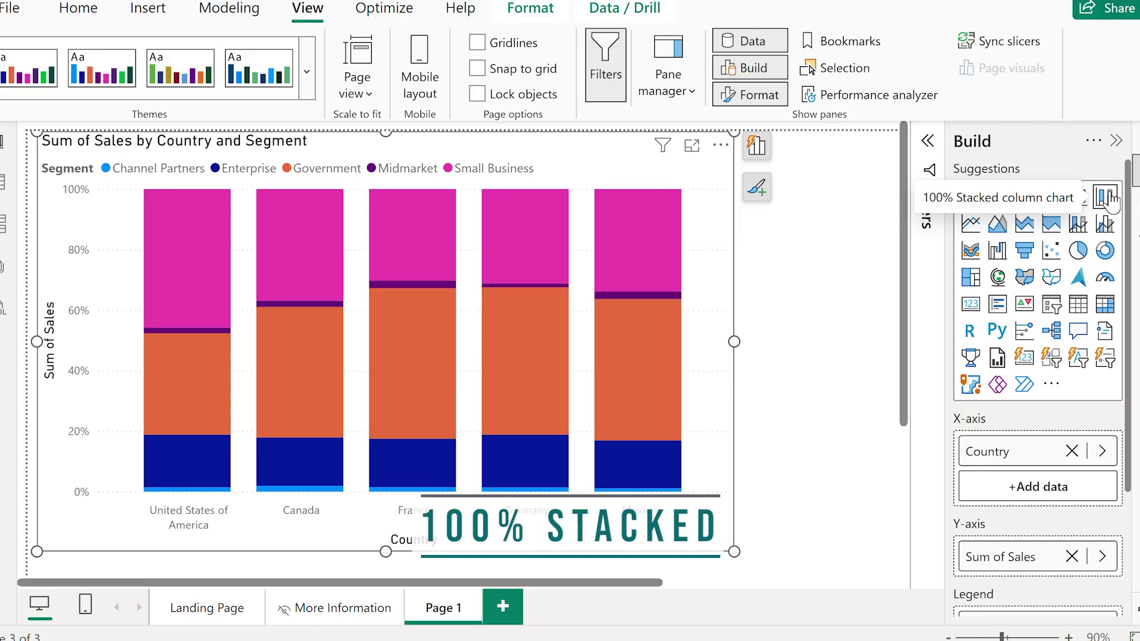
click(1089, 206)
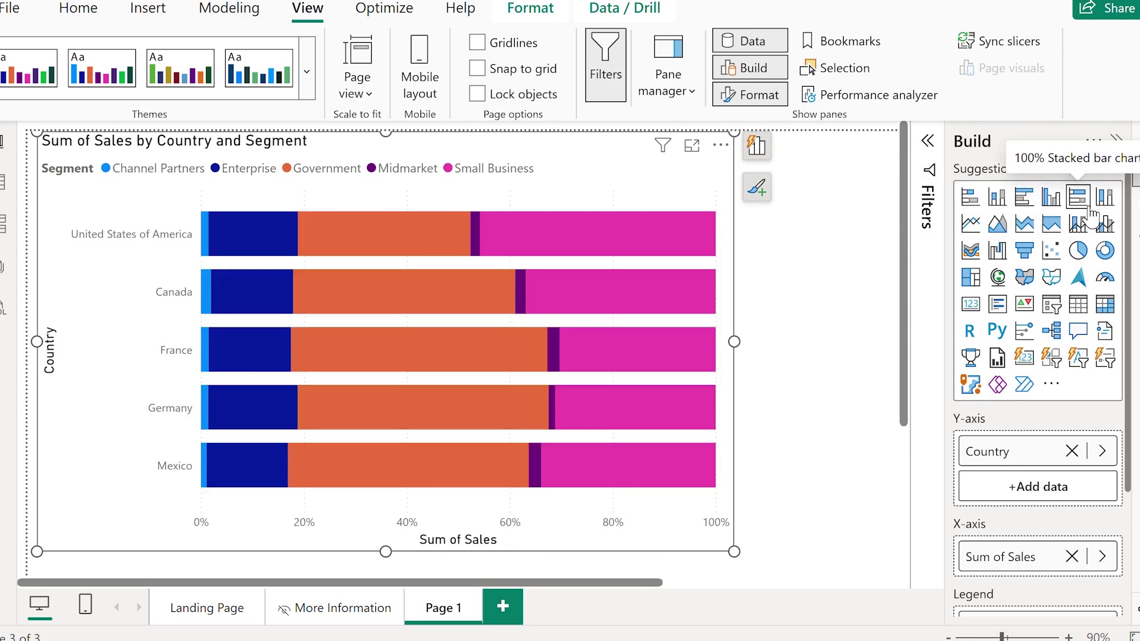
click(1026, 203)
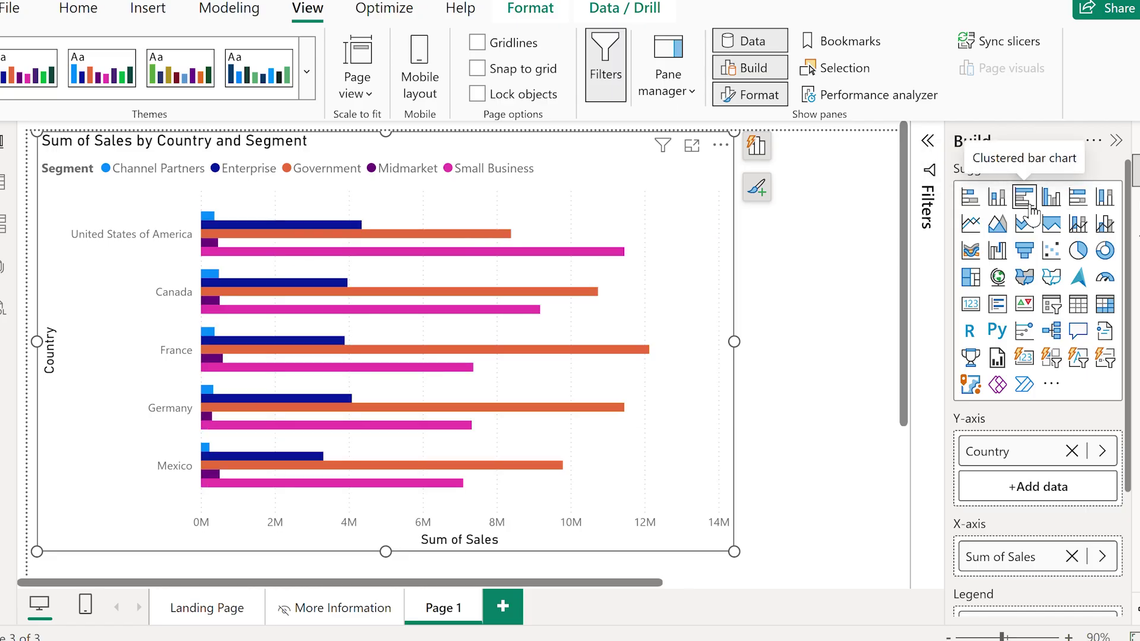
click(982, 206)
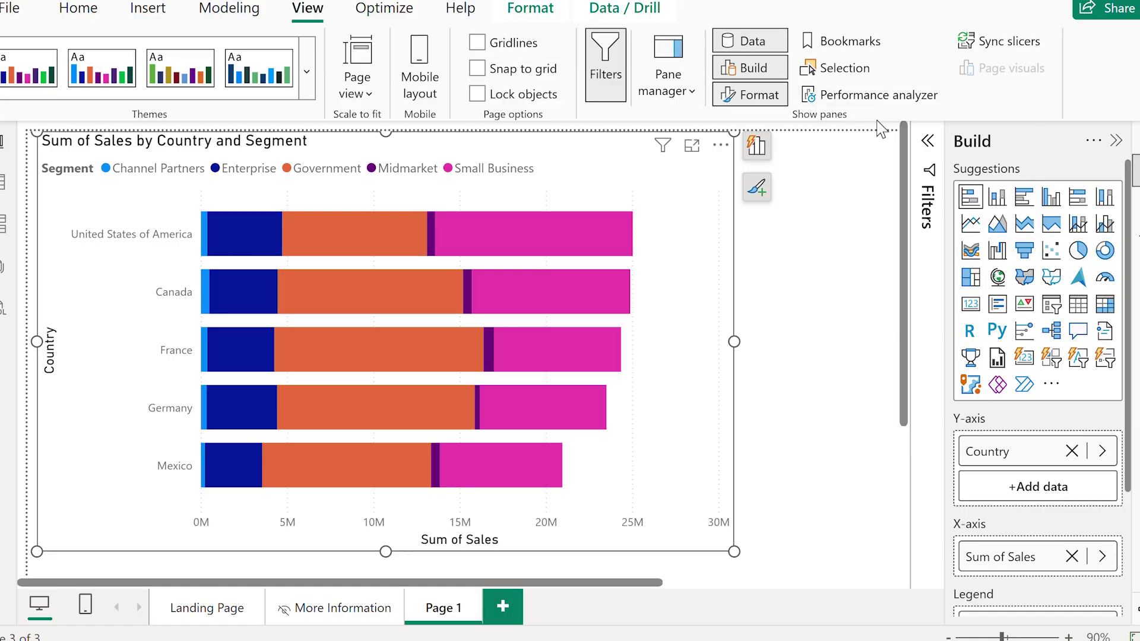
click(998, 197)
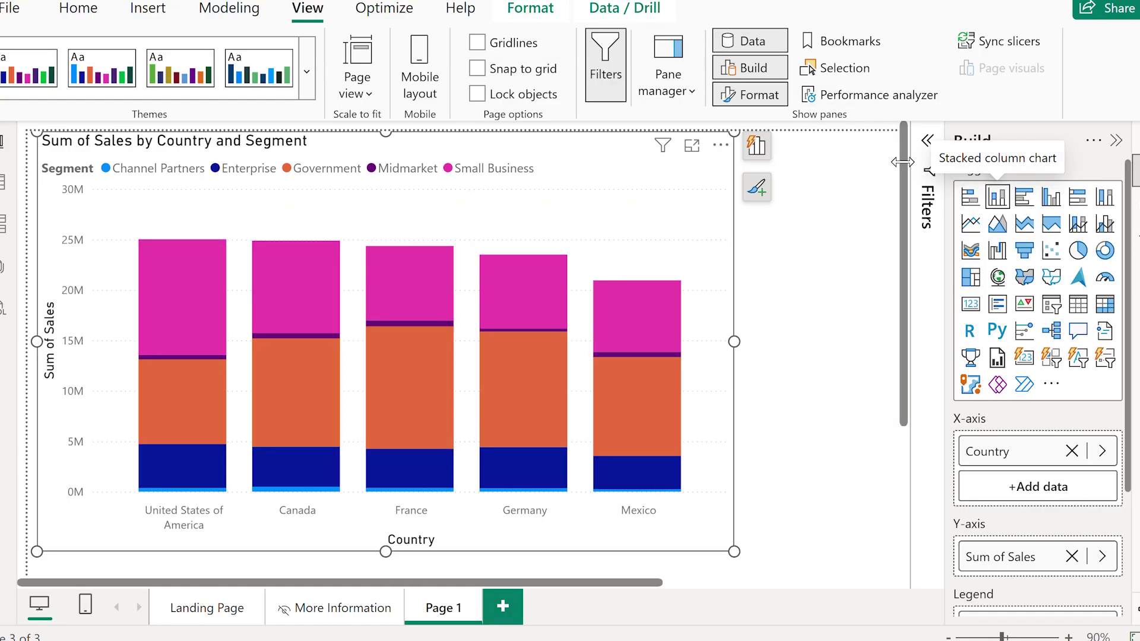
Step: Sort columns by Country descending, then ascending, and sort the Segment legend descending
click(719, 145)
mouse_move(812, 268)
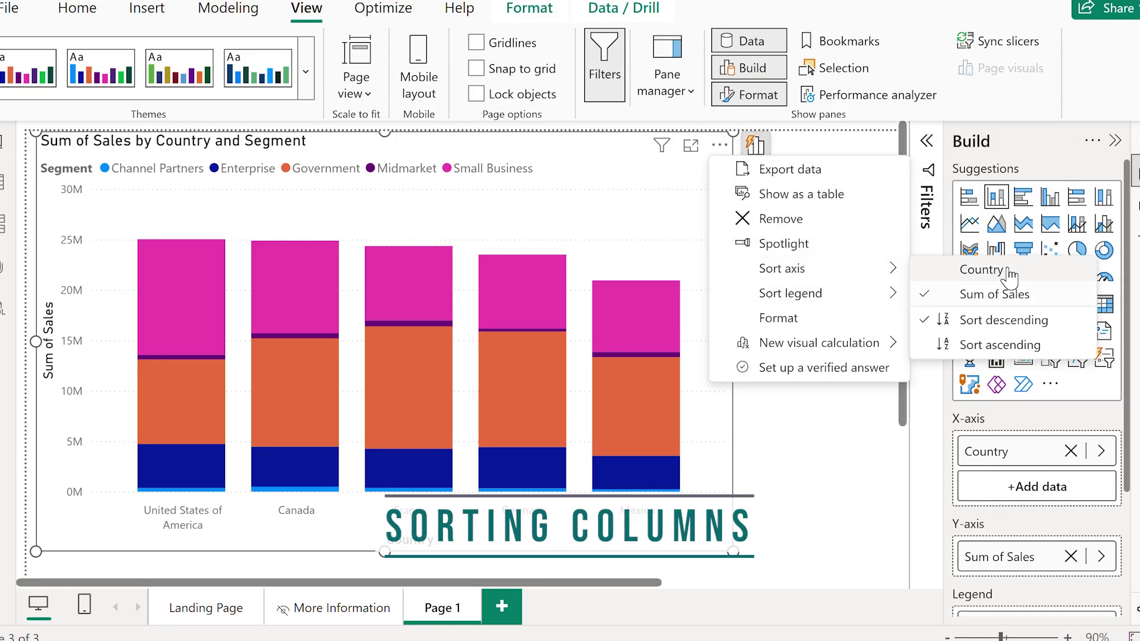
click(998, 270)
click(719, 147)
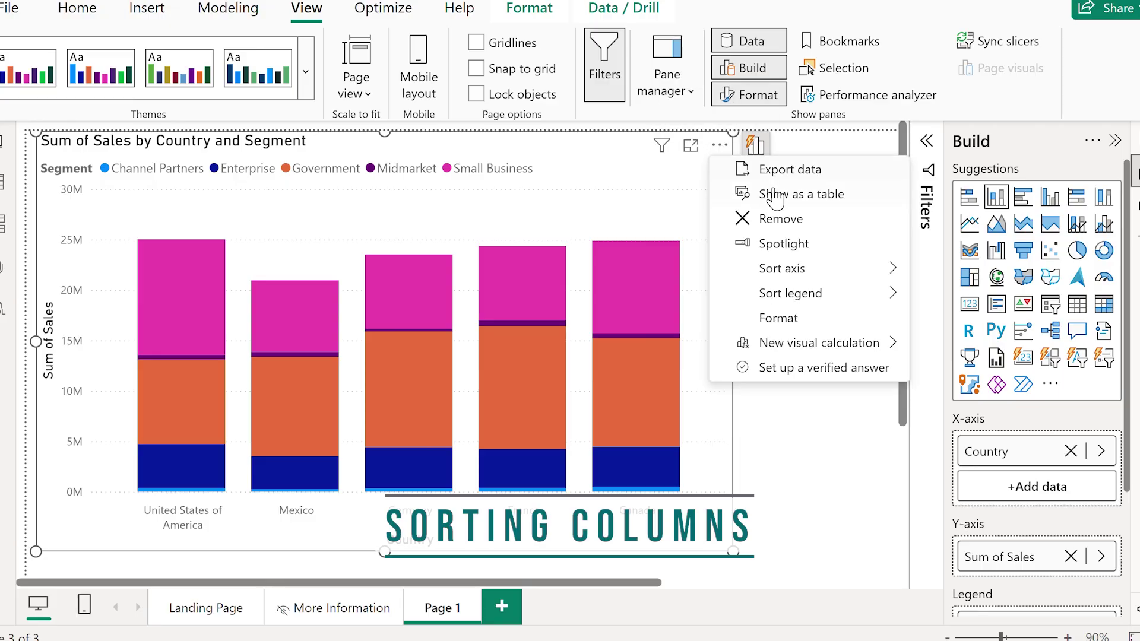
click(979, 342)
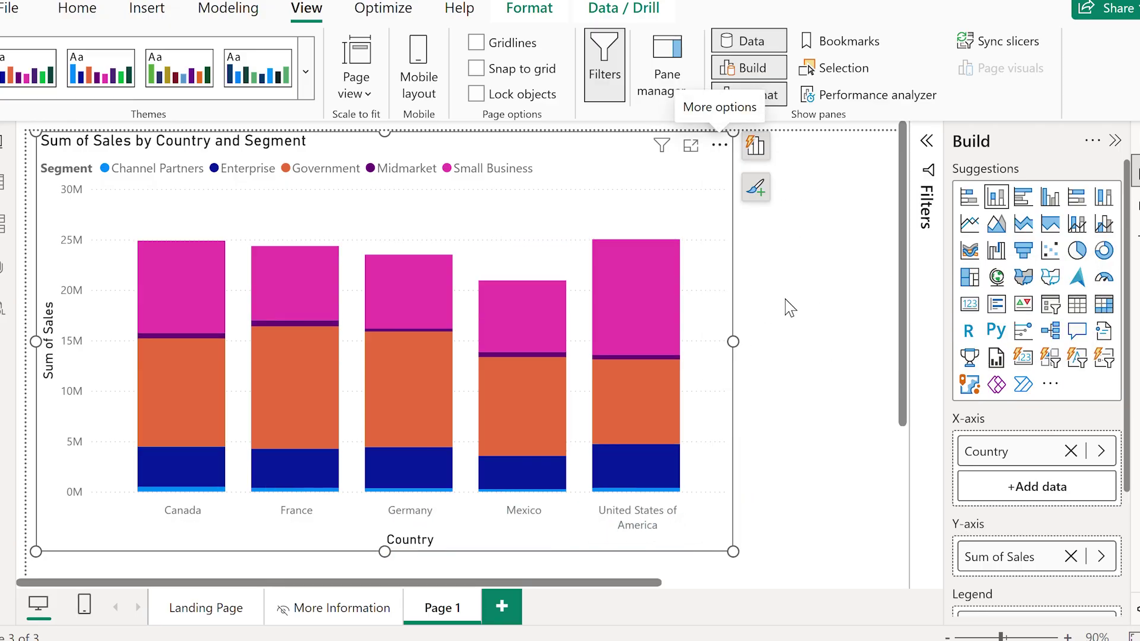
click(719, 150)
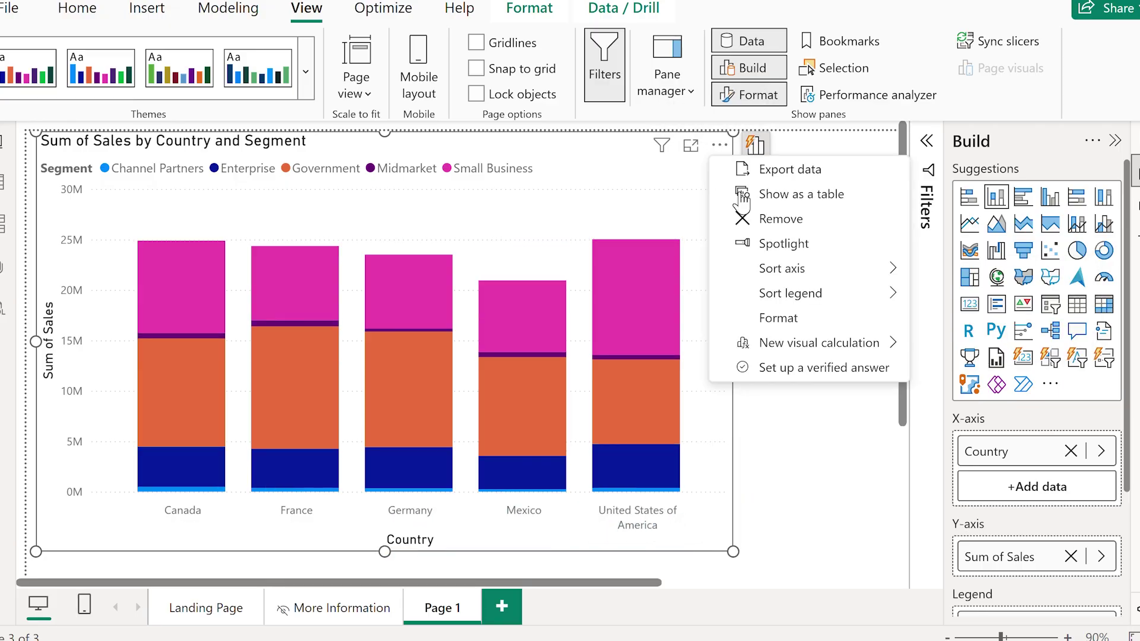
mouse_move(789, 292)
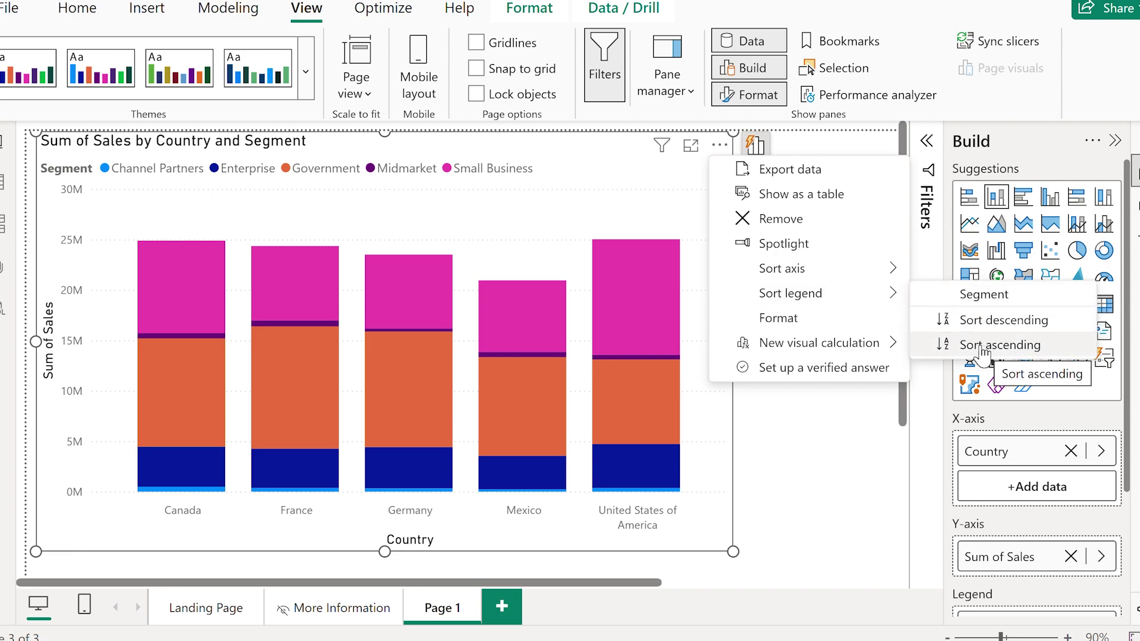
click(979, 320)
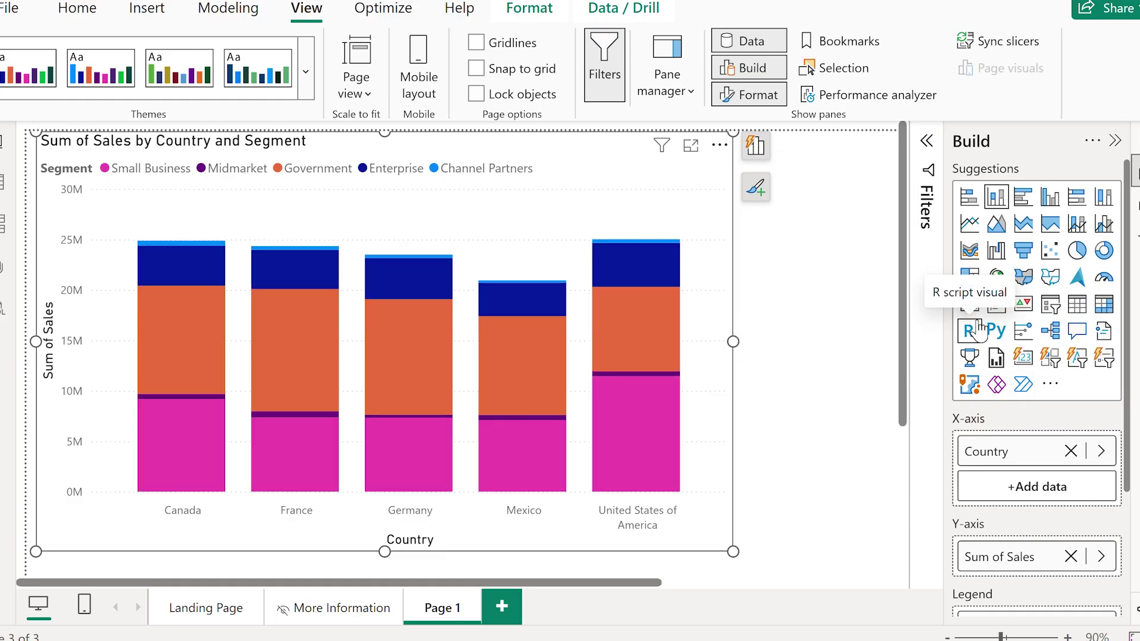
Step: Replace Country with Date on the axis, keeping only the Year and Quarter levels
click(758, 148)
click(672, 305)
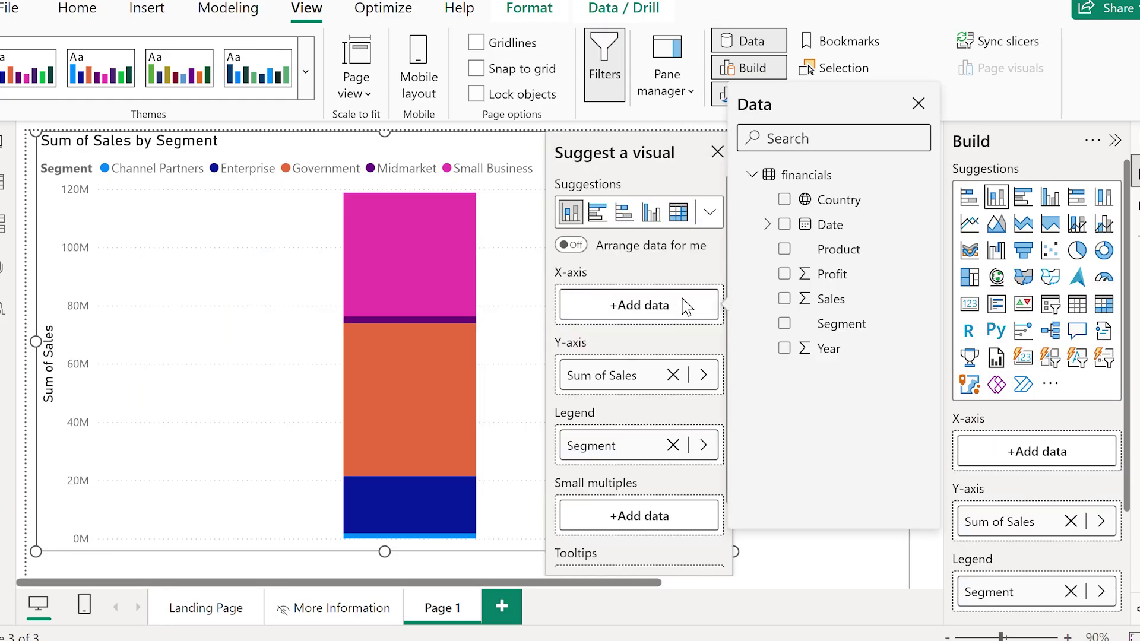
click(784, 224)
double_click(674, 380)
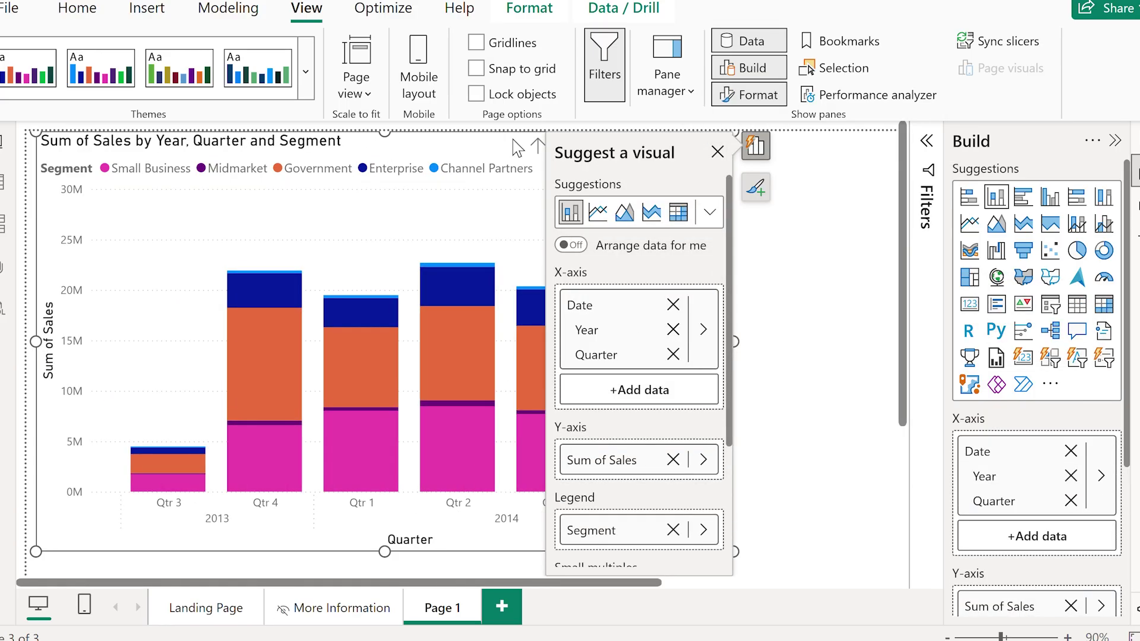
click(792, 249)
Step: Sort the axis by Year Quarter in ascending, chronological order
right_click(824, 254)
click(989, 294)
click(719, 144)
click(994, 269)
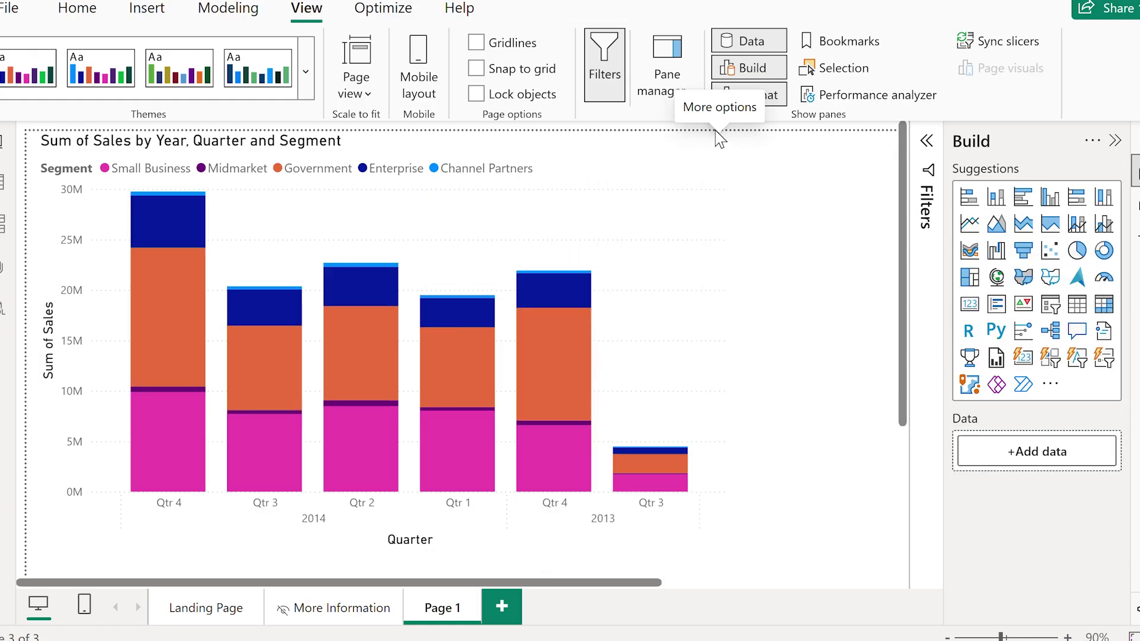
click(720, 145)
click(997, 345)
Step: Turn on column data labels, trying inside end and then inside base positions
click(819, 347)
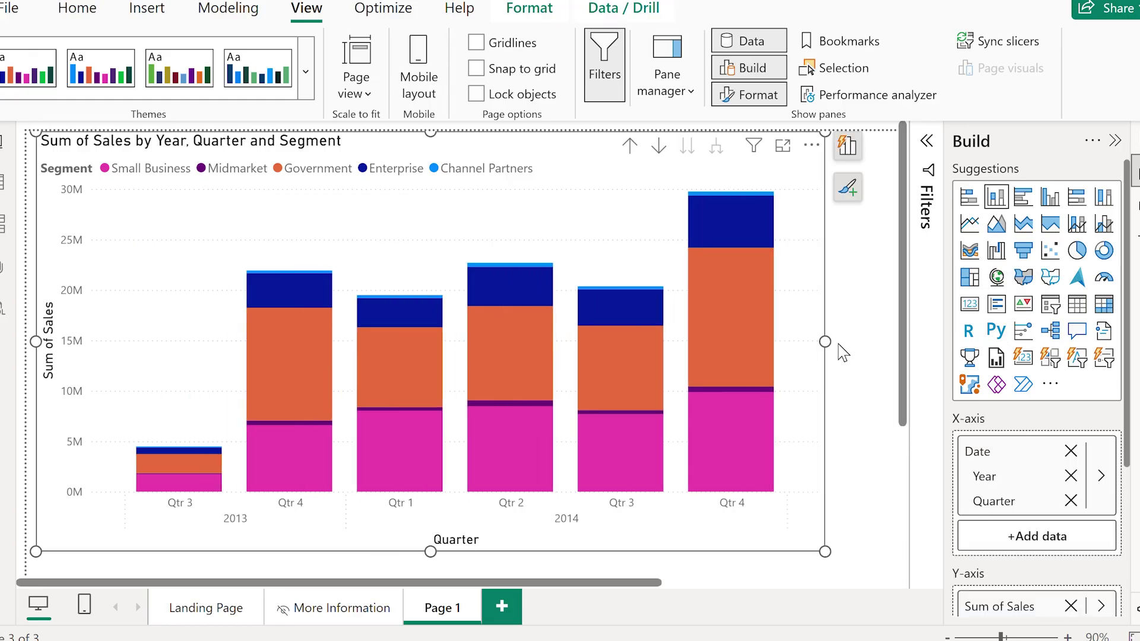
click(1105, 469)
scroll(1107, 477, down, 3)
scroll(1087, 499, down, 2)
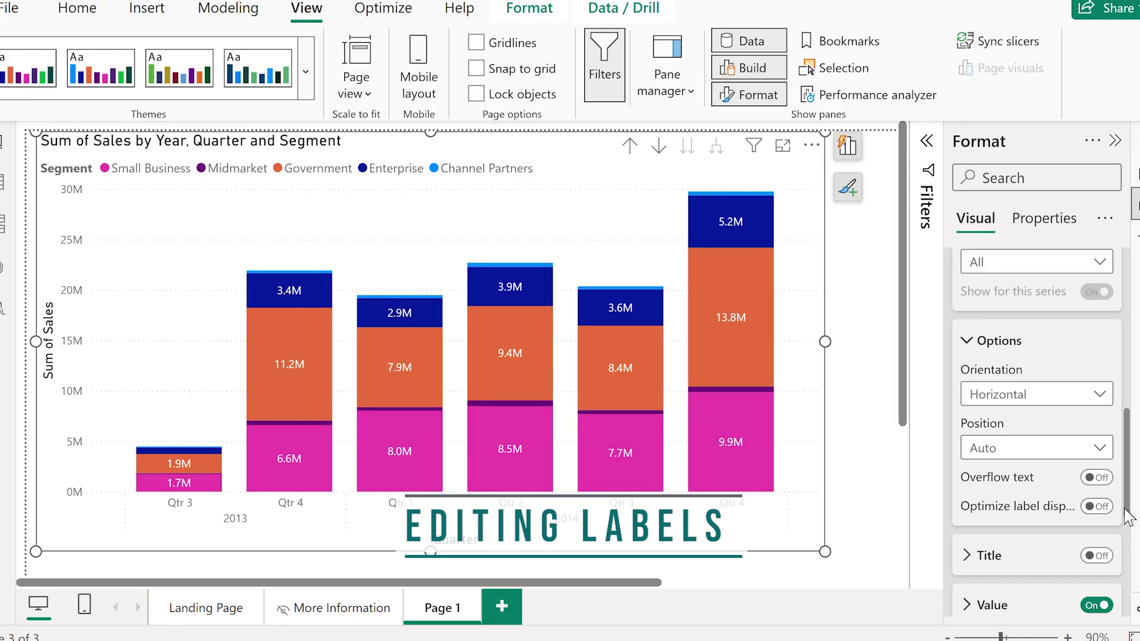
click(1098, 449)
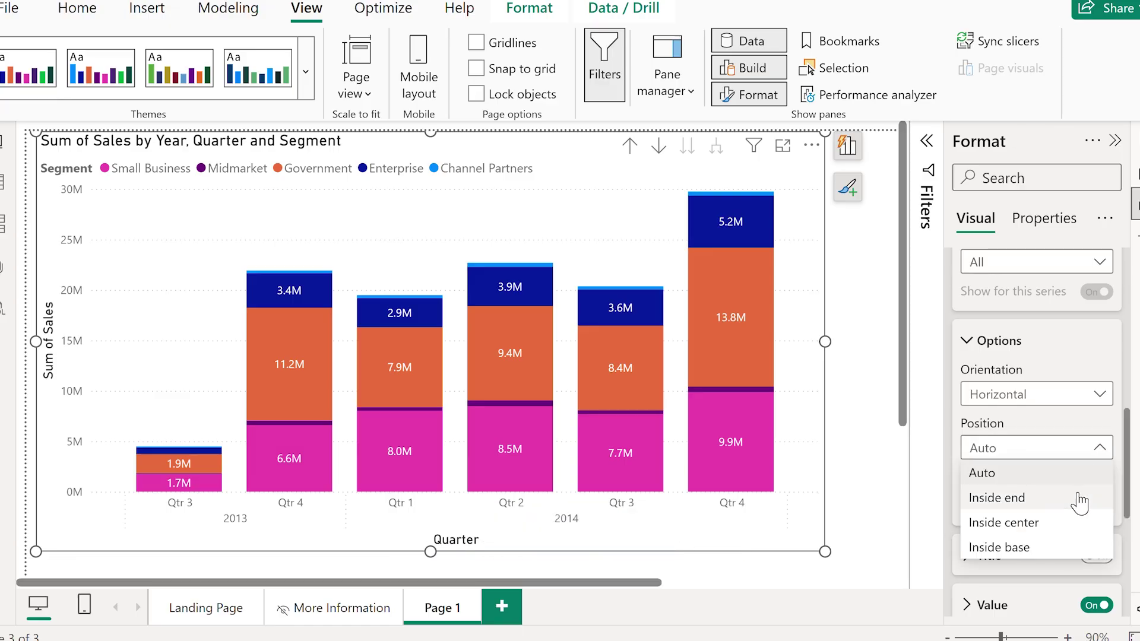
click(1071, 394)
click(1060, 450)
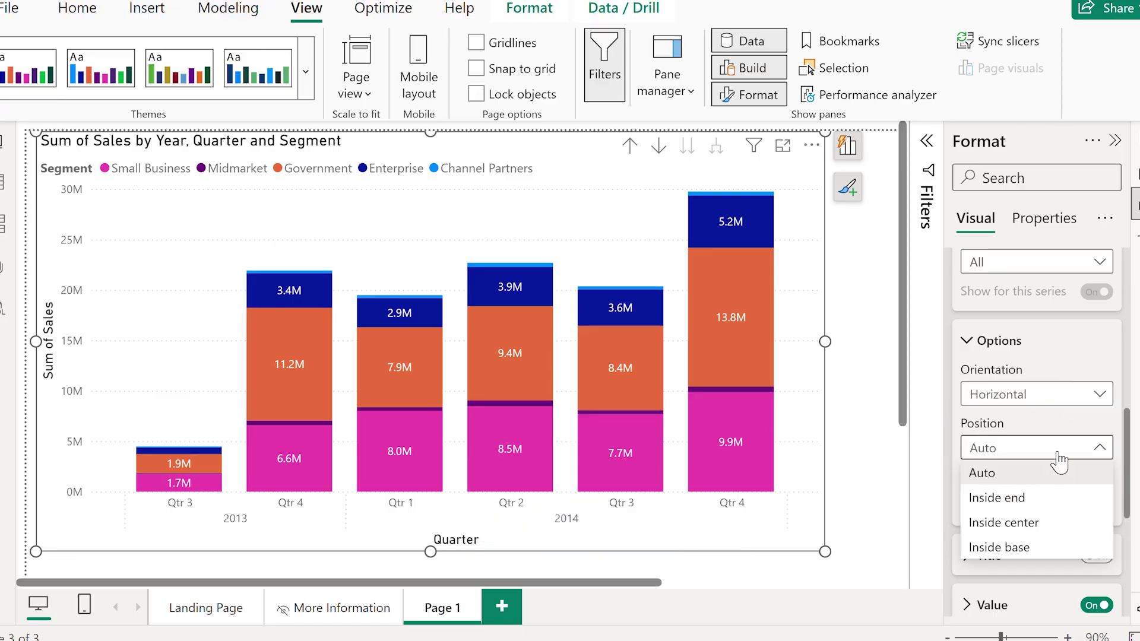
click(1061, 497)
click(1059, 447)
click(1041, 547)
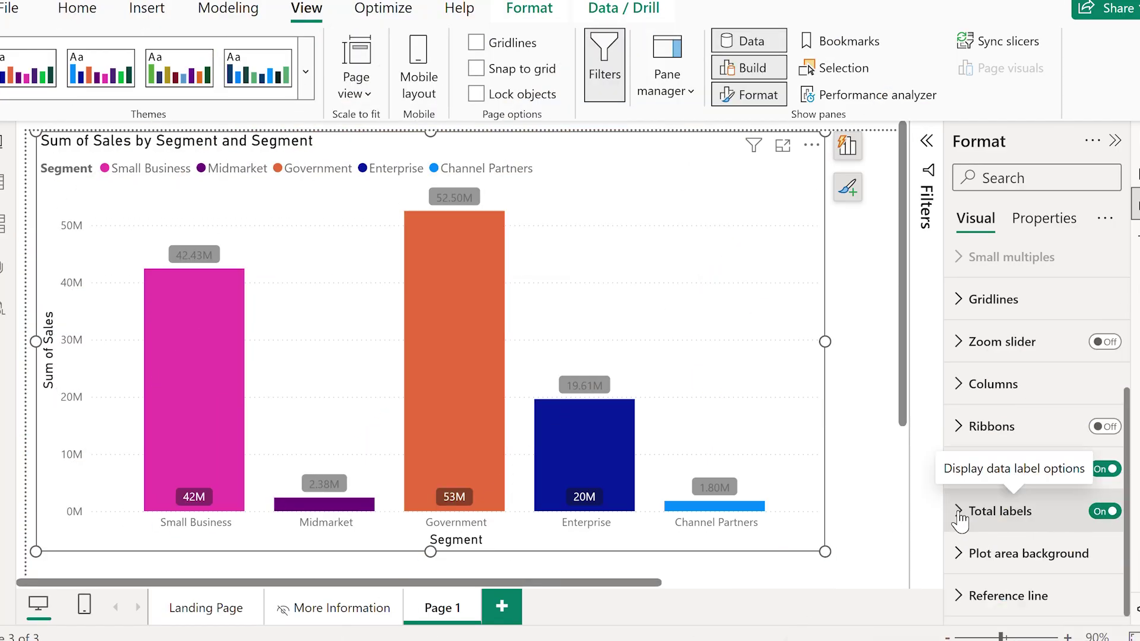
Step: Make the total labels white and change their display units from millions to thousands
click(961, 515)
scroll(1003, 524, down, 3)
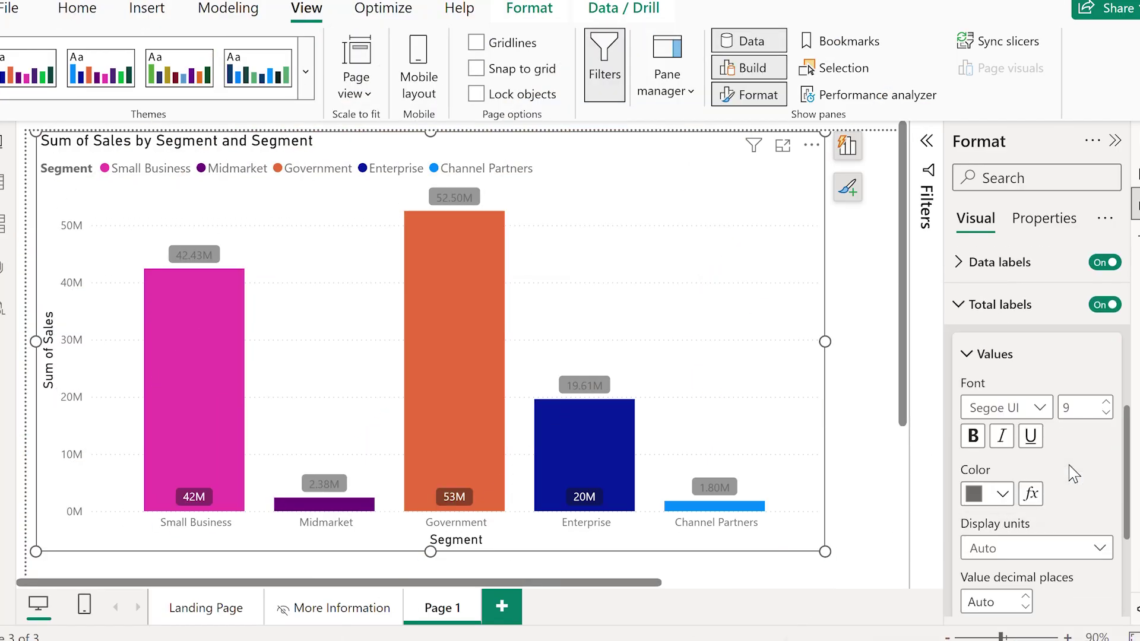
click(989, 494)
click(854, 167)
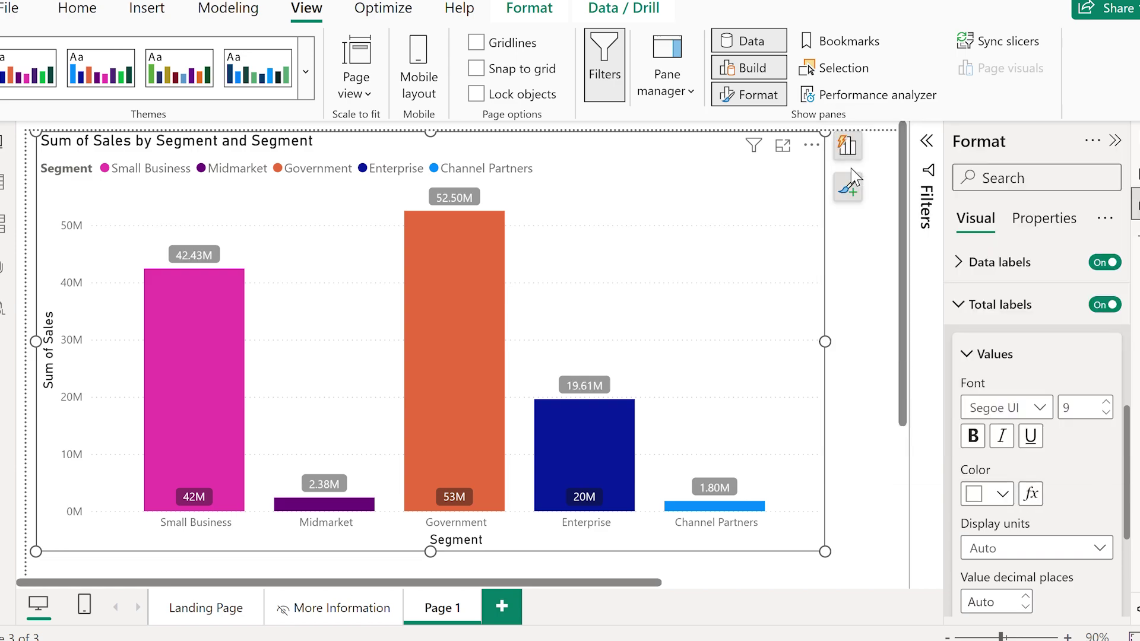
scroll(1086, 478, down, 2)
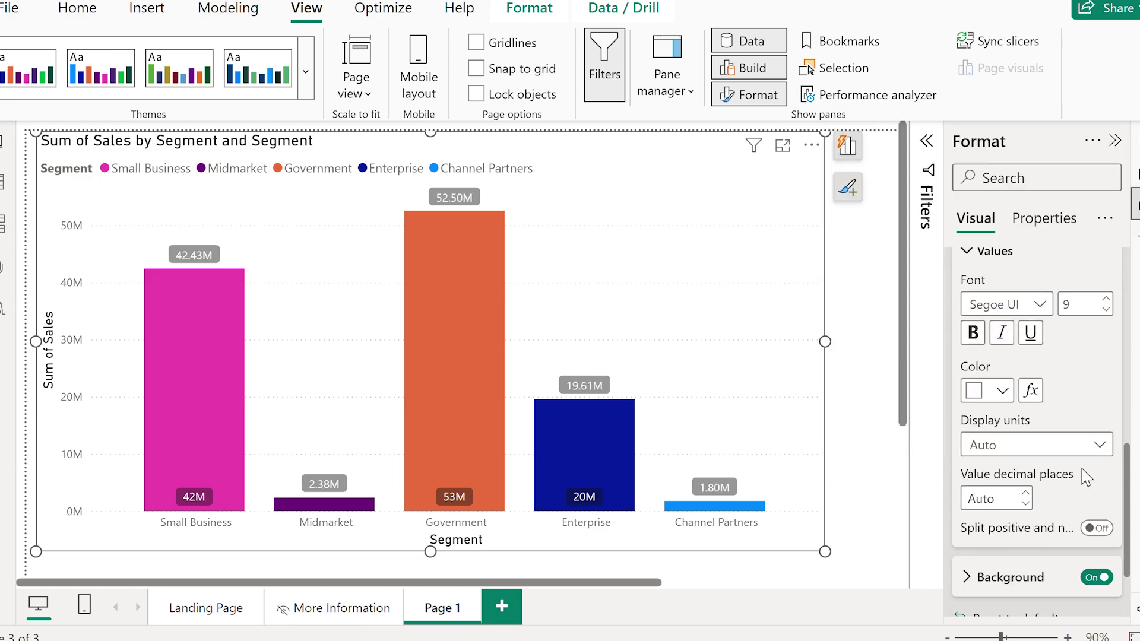
click(1088, 445)
click(1023, 542)
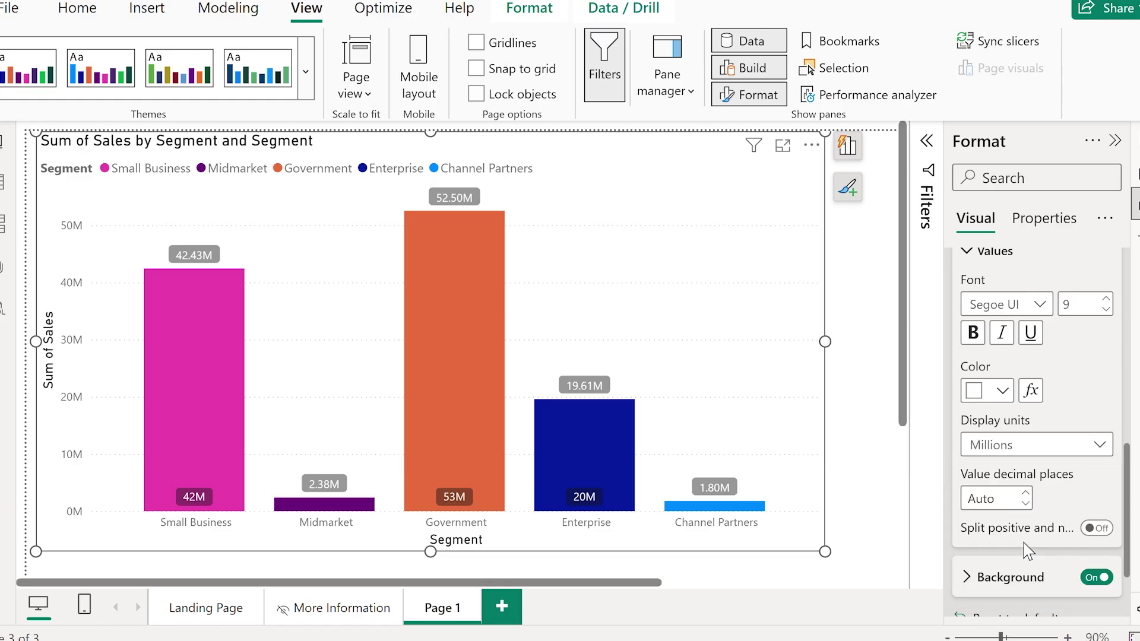
click(1038, 445)
click(1044, 519)
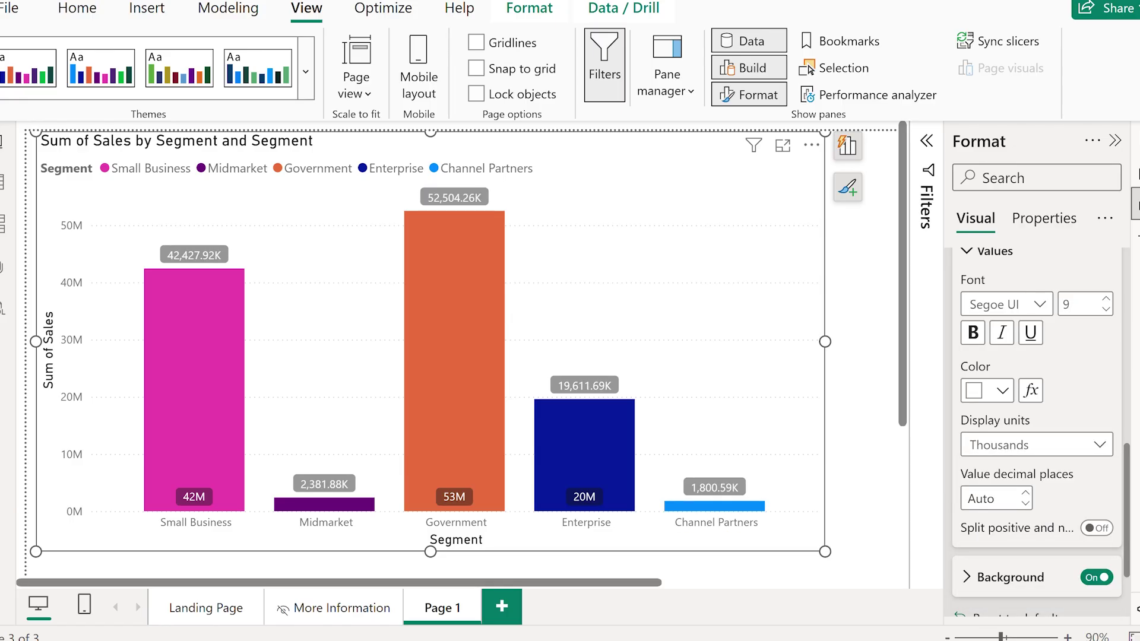
scroll(1104, 512, up, 3)
Step: Turn off total labels, enlarge the x-axis segment labels, and expand the legend settings
click(1104, 512)
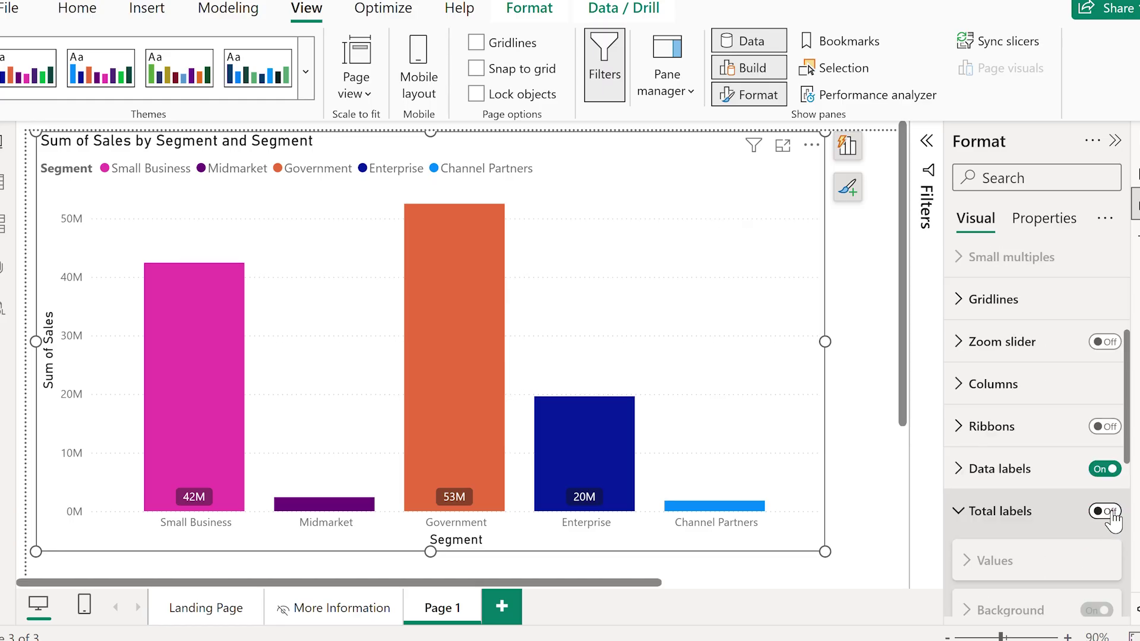
click(985, 519)
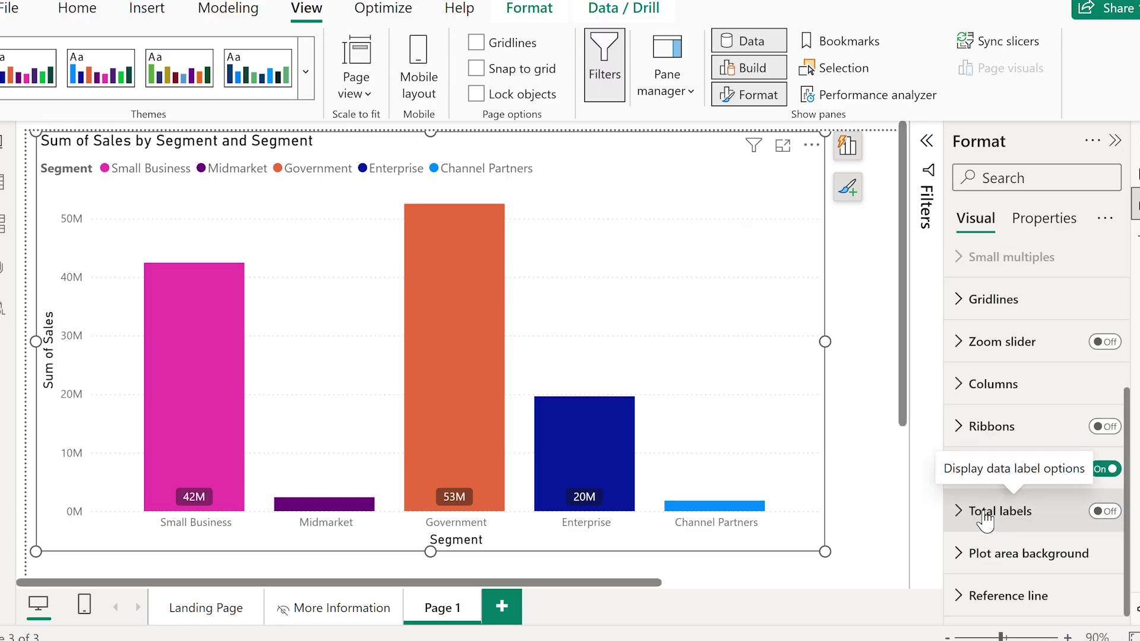
scroll(1082, 529, up, 5)
click(980, 354)
scroll(1039, 415, down, 2)
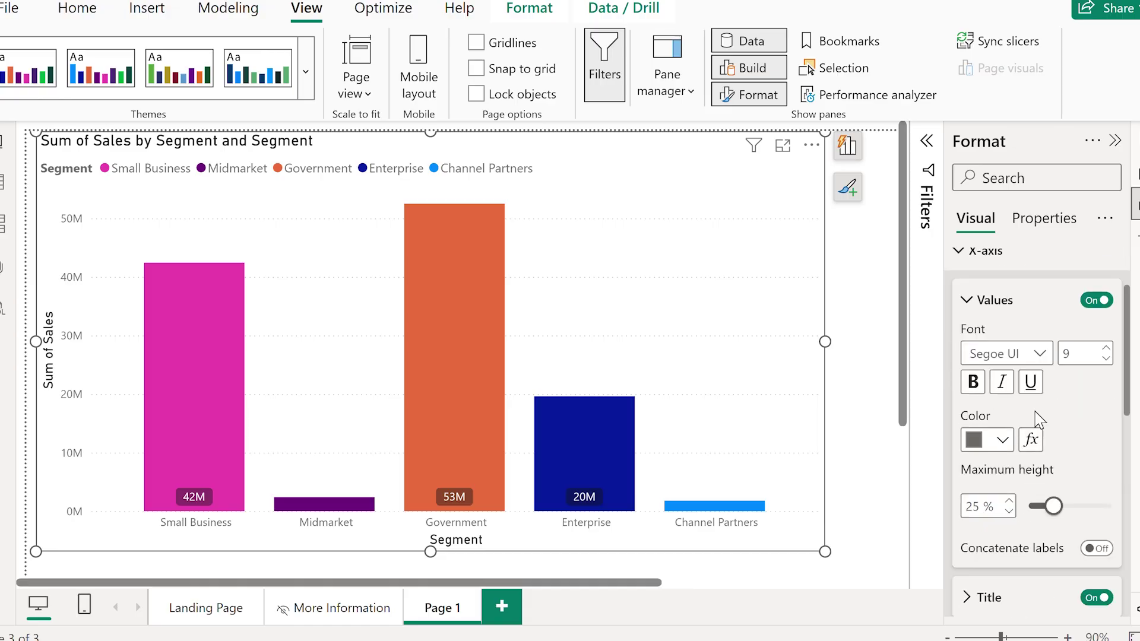
scroll(1039, 415, down, 2)
scroll(997, 419, up, 4)
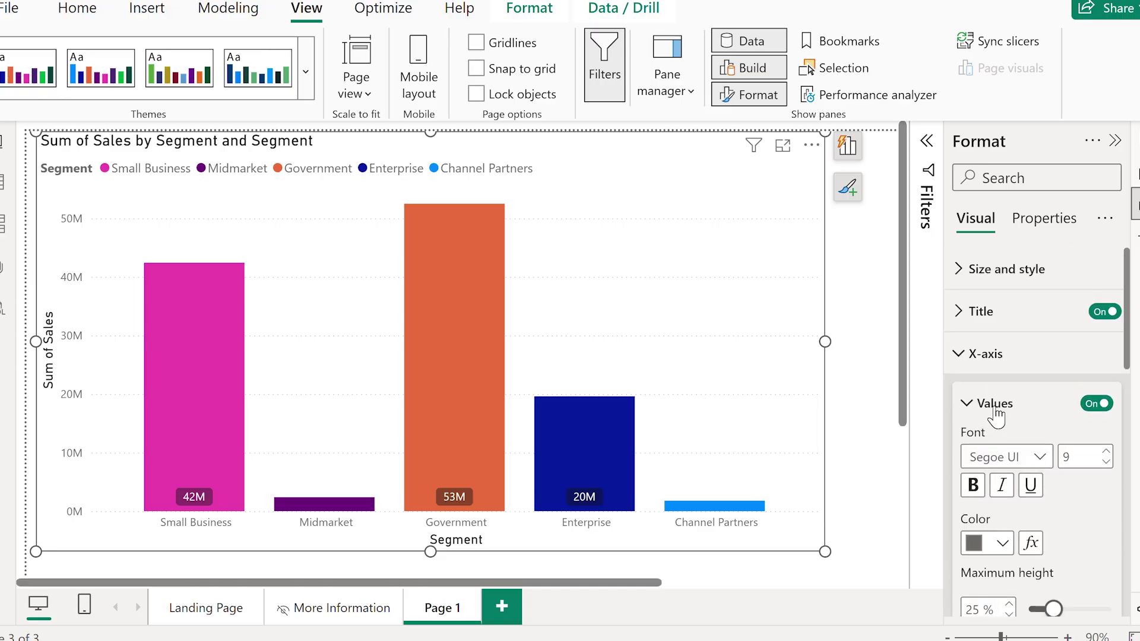
click(981, 410)
scroll(978, 405, down, 1)
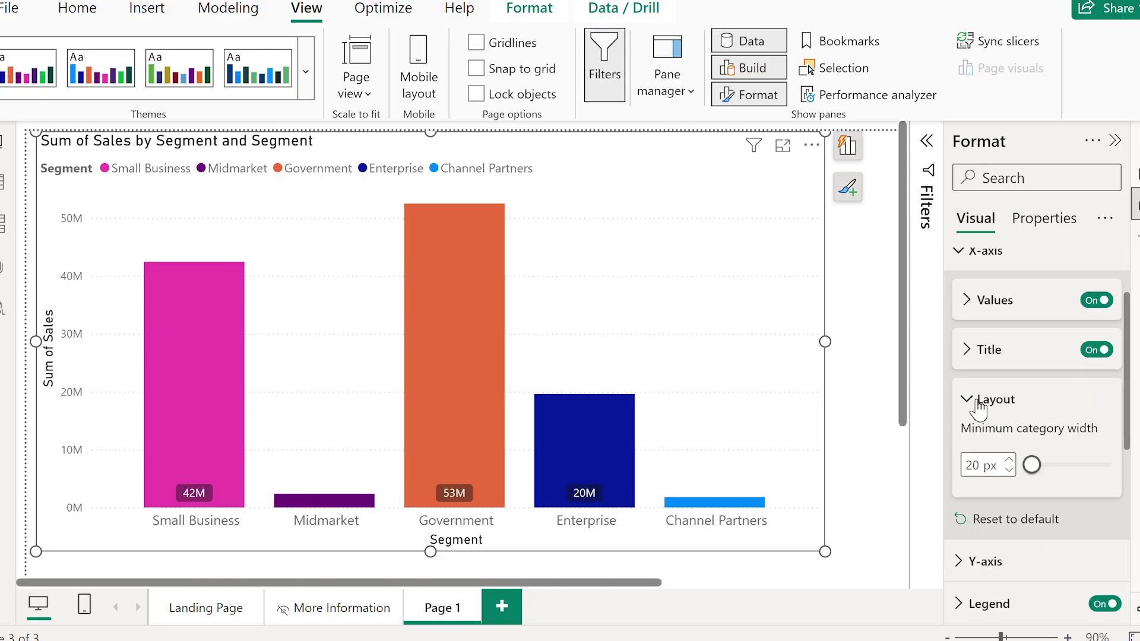
click(980, 400)
scroll(971, 521, down, 3)
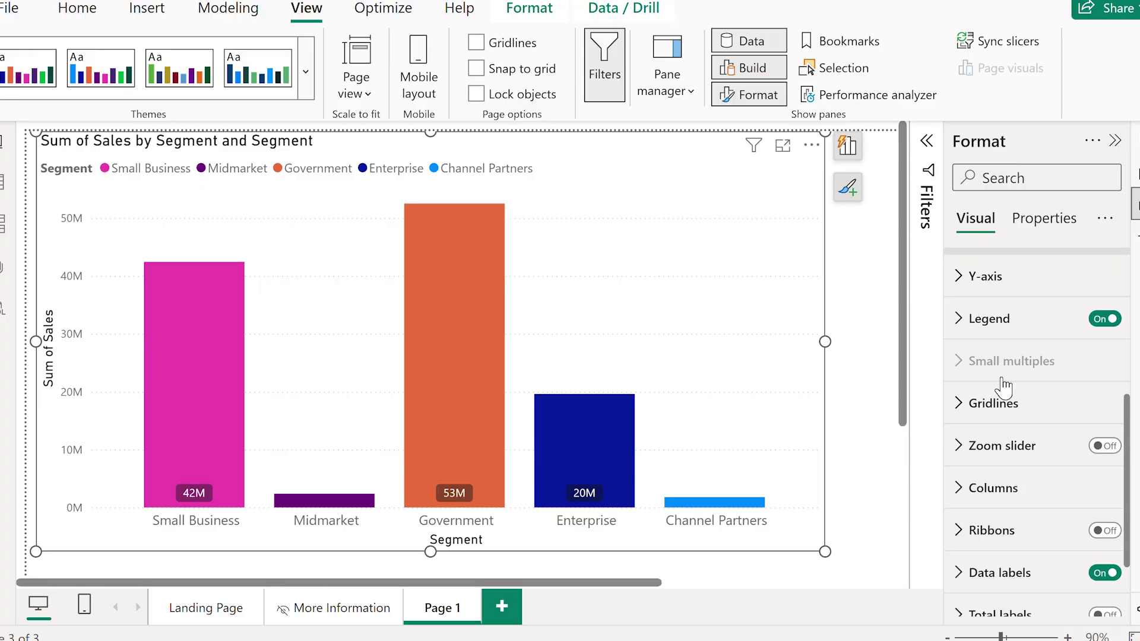
click(989, 318)
click(1034, 424)
Step: Move the legend to bottom centre, then deselect and reselect the chart
click(1034, 373)
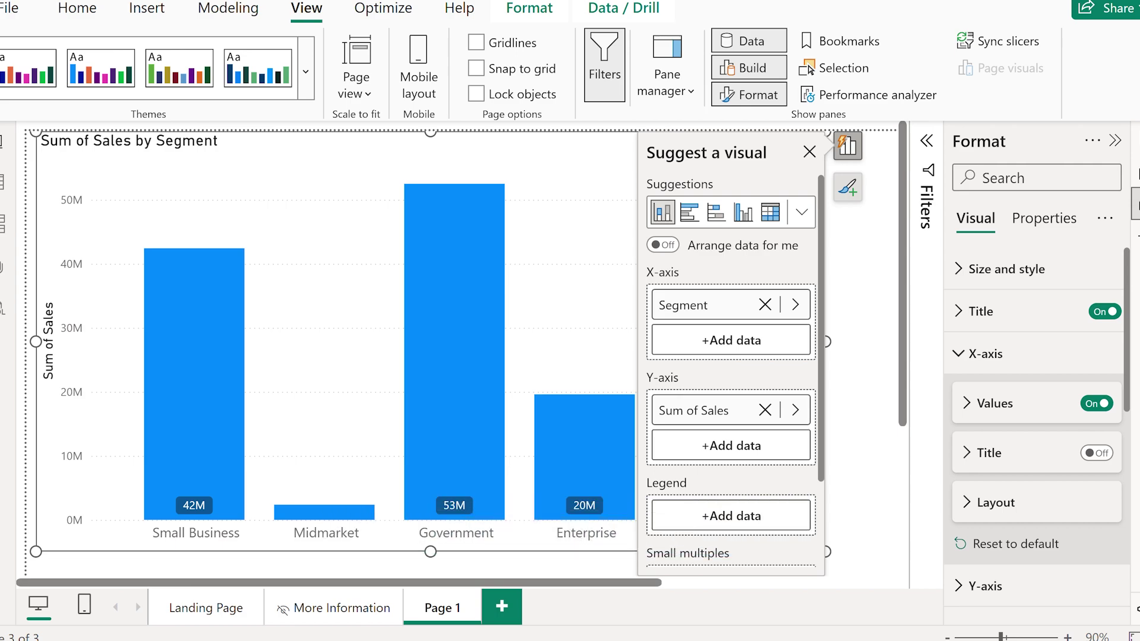
click(871, 274)
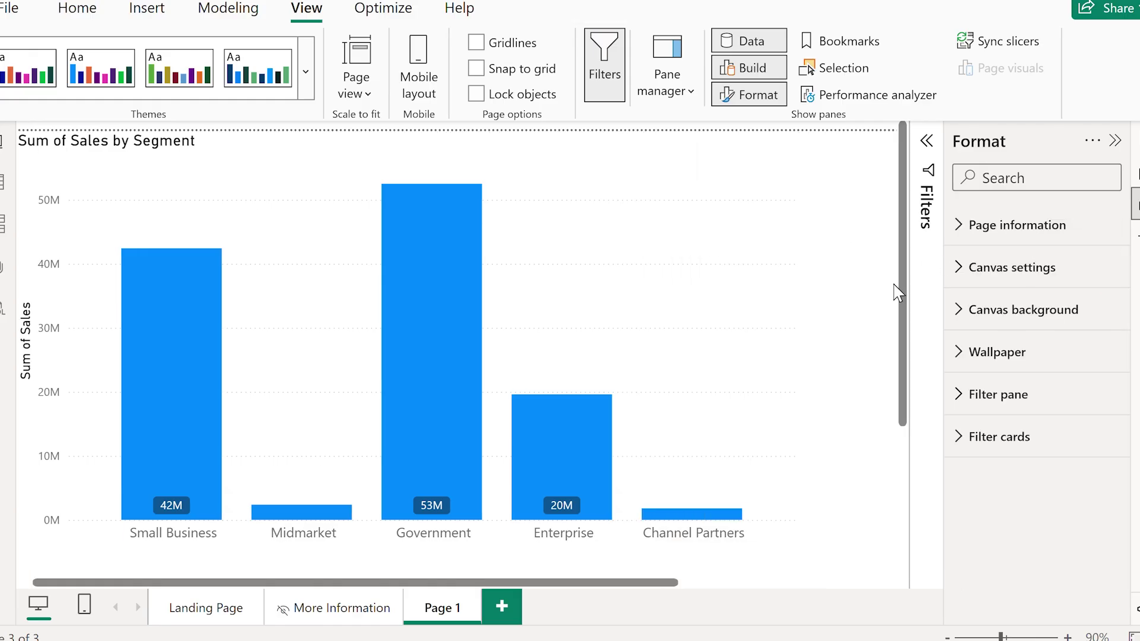
click(751, 336)
Step: Colour the Government column orange
click(971, 356)
scroll(971, 360, down, 3)
click(969, 404)
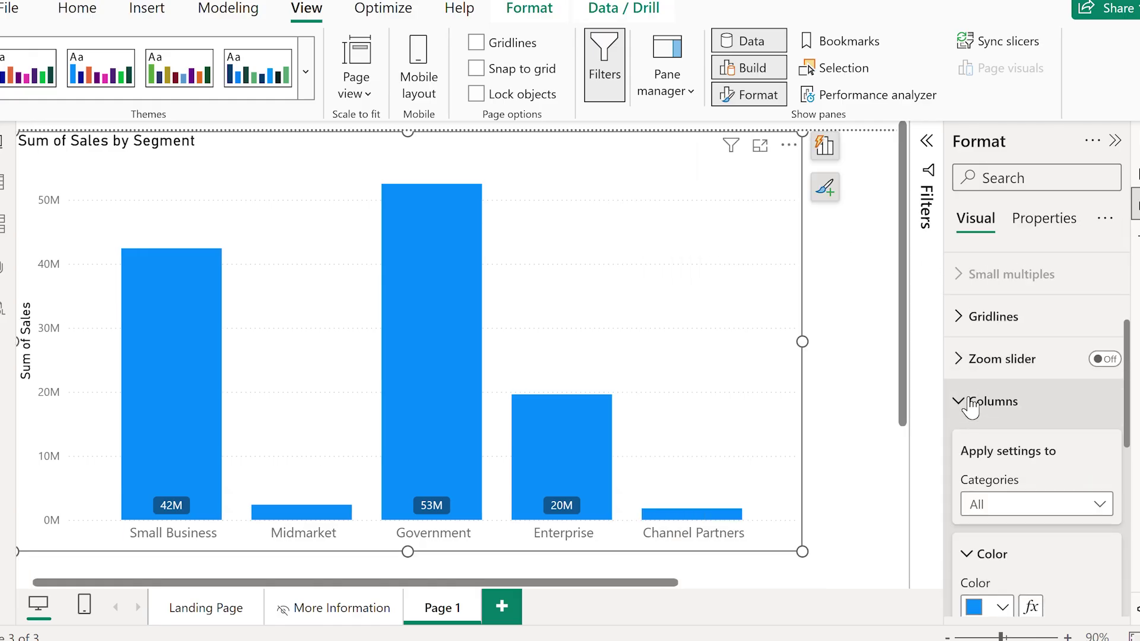
click(989, 504)
click(1002, 430)
click(987, 399)
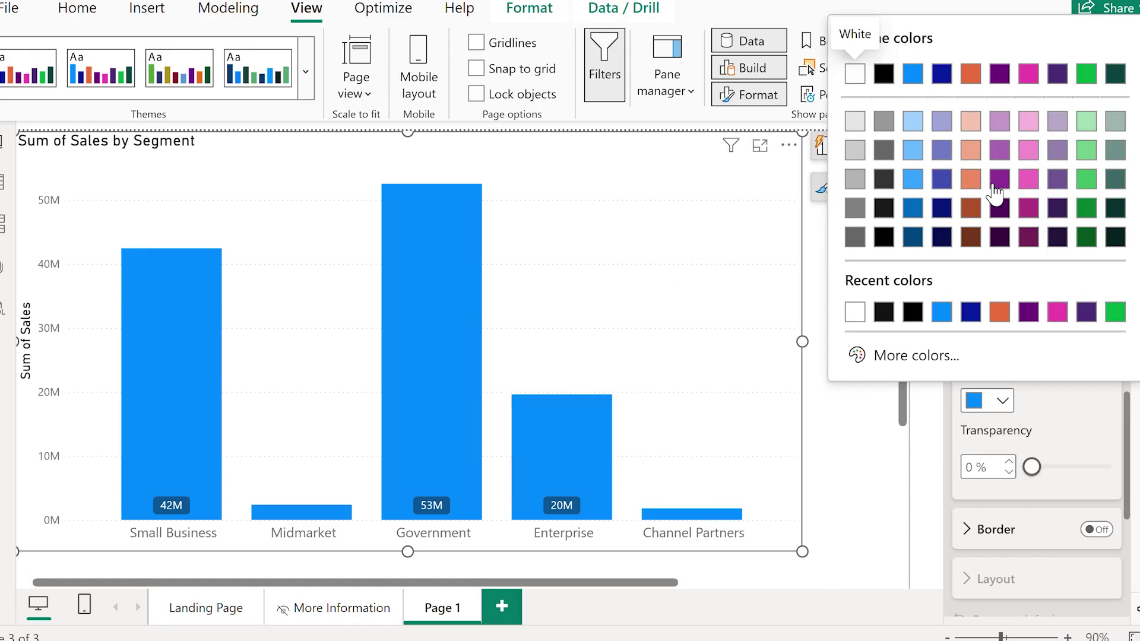
click(967, 117)
Step: Give all columns 59% transparency, with Government reset to 0%
click(1040, 495)
click(980, 354)
scroll(1033, 401, down, 2)
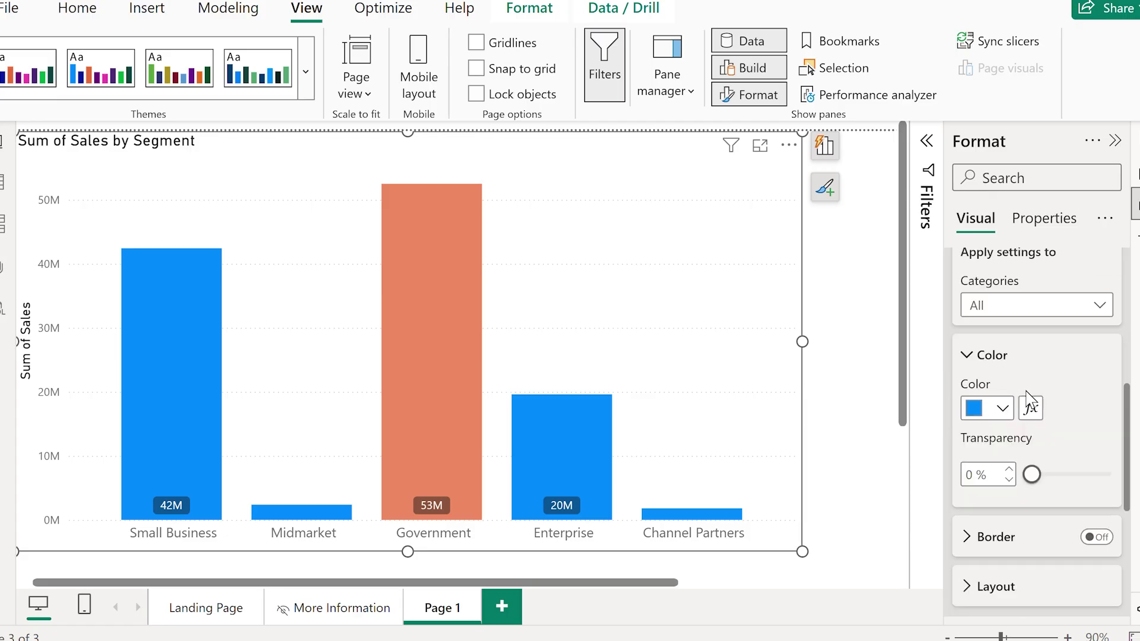
drag(1033, 467, 1077, 467)
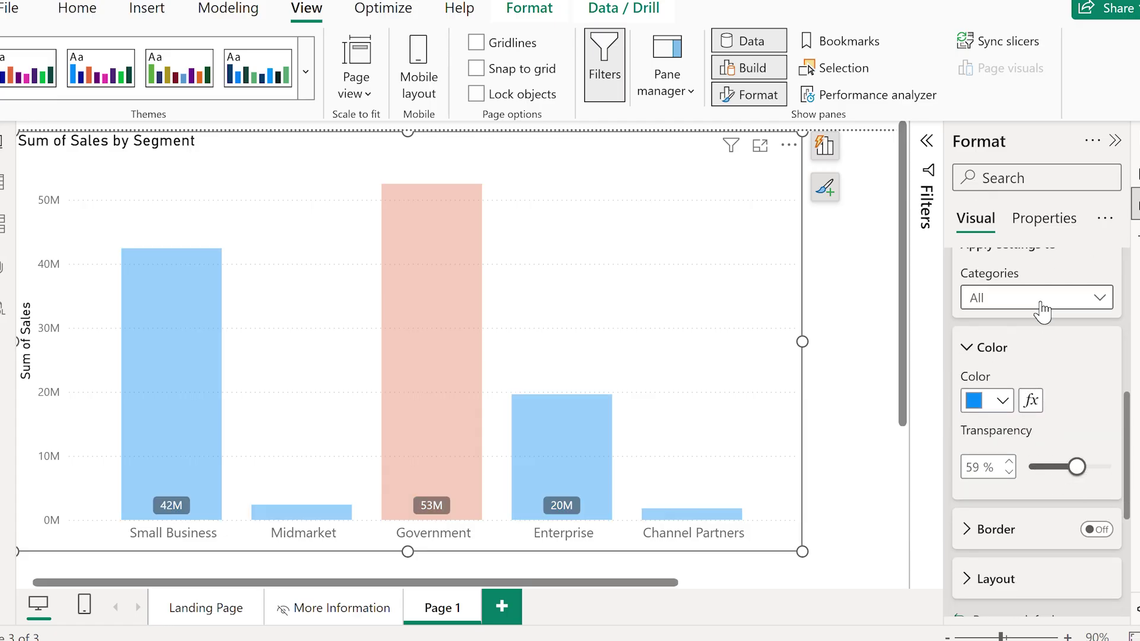
click(1043, 302)
click(1030, 401)
drag(1077, 467, 1027, 467)
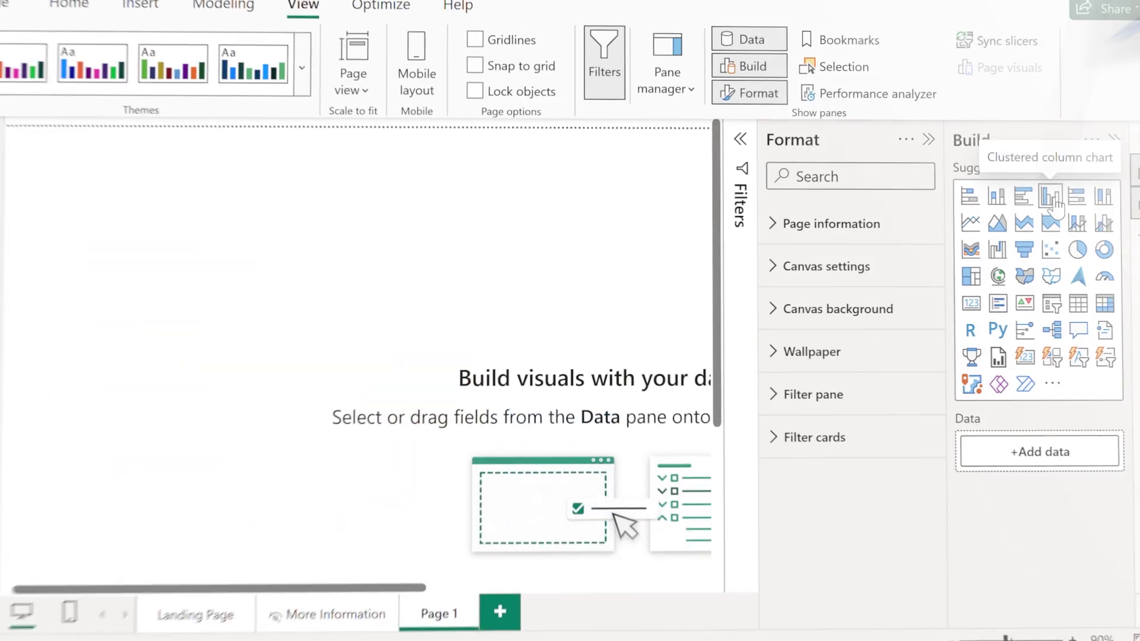
Step: Insert a new column chart plotting Sum of Sales by Product
click(1049, 195)
click(292, 146)
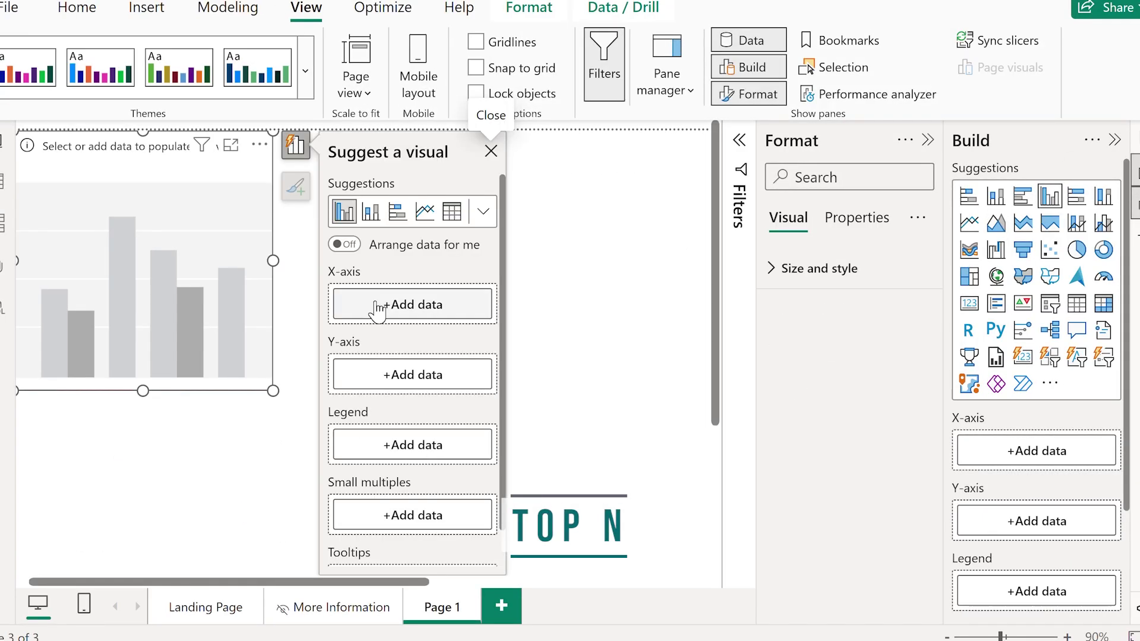
click(406, 374)
click(558, 372)
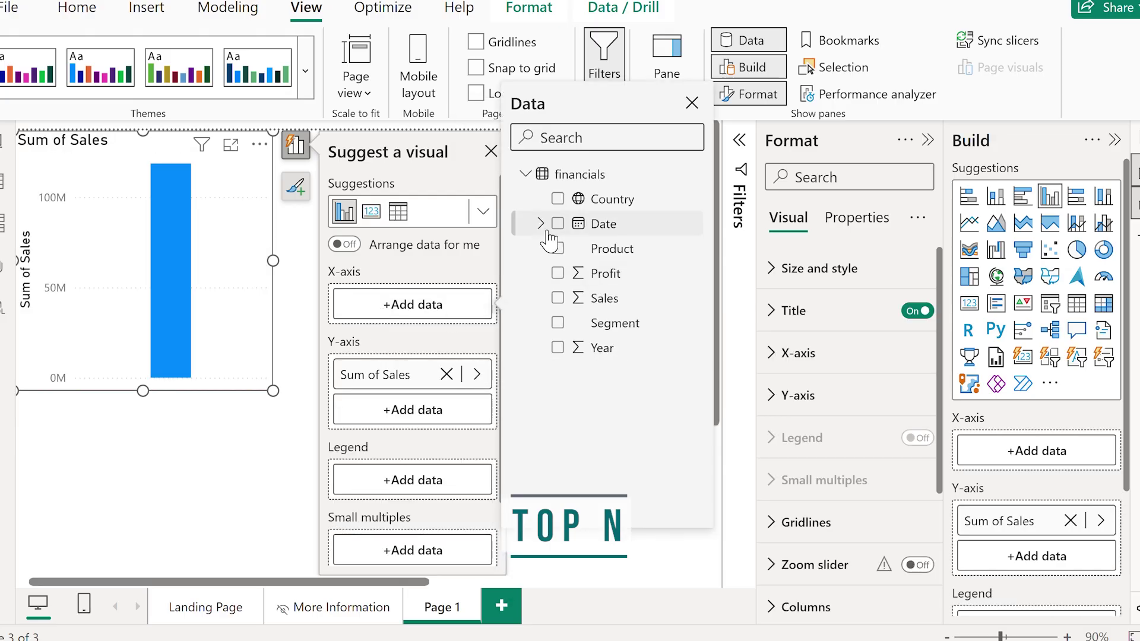
click(558, 248)
Step: Collapse the side panes, enlarge the chart across the page, and show the Filters pane
click(1113, 142)
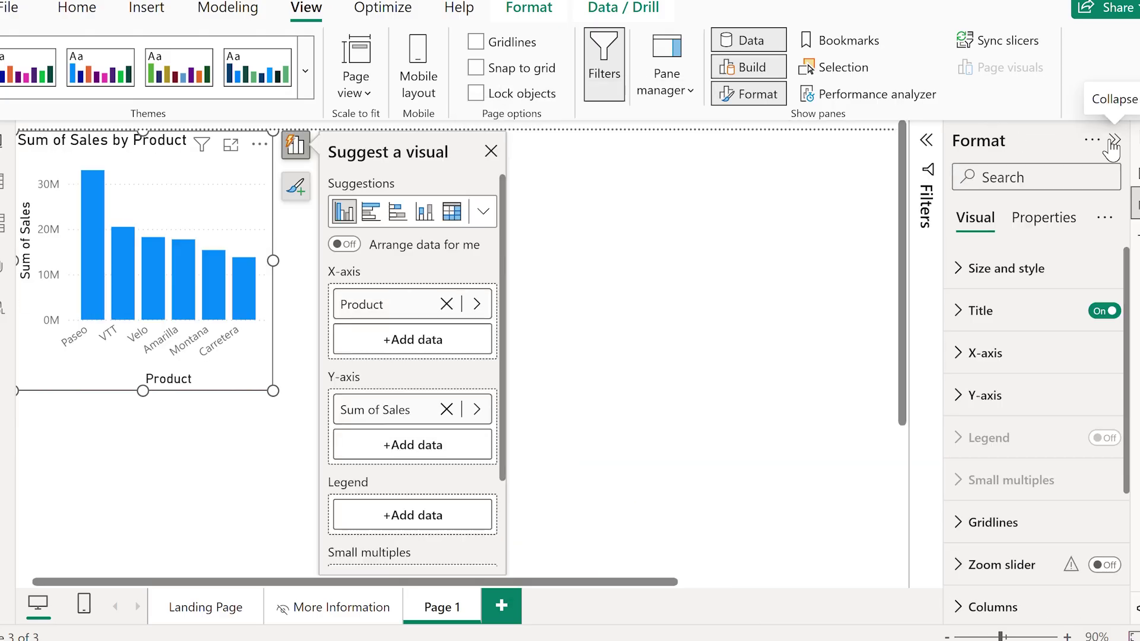
click(1112, 143)
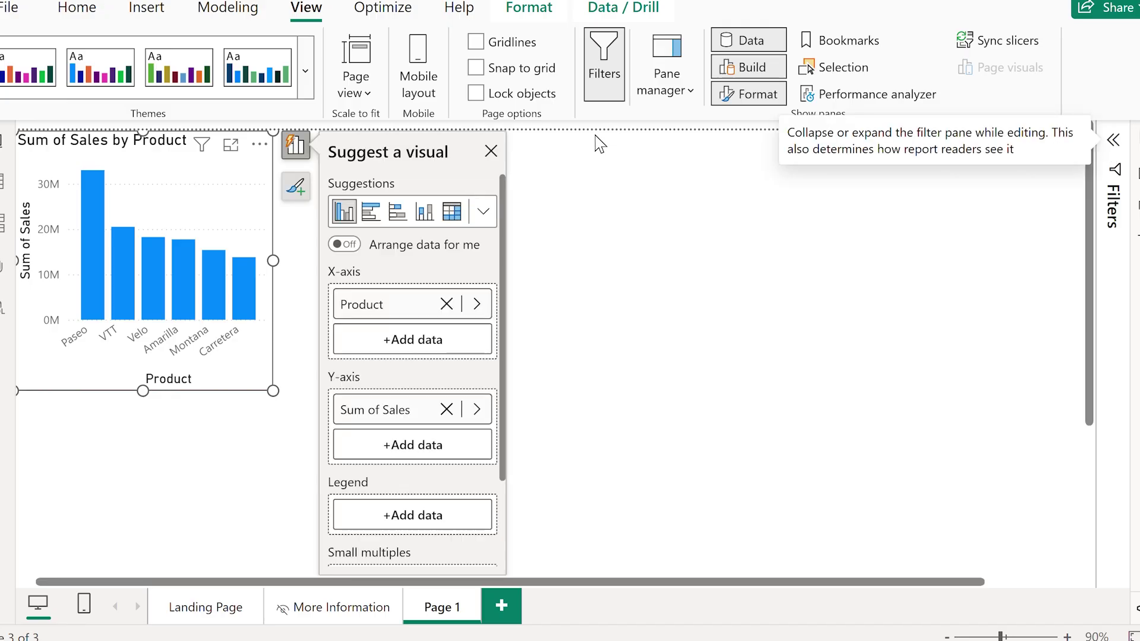
drag(273, 259, 798, 286)
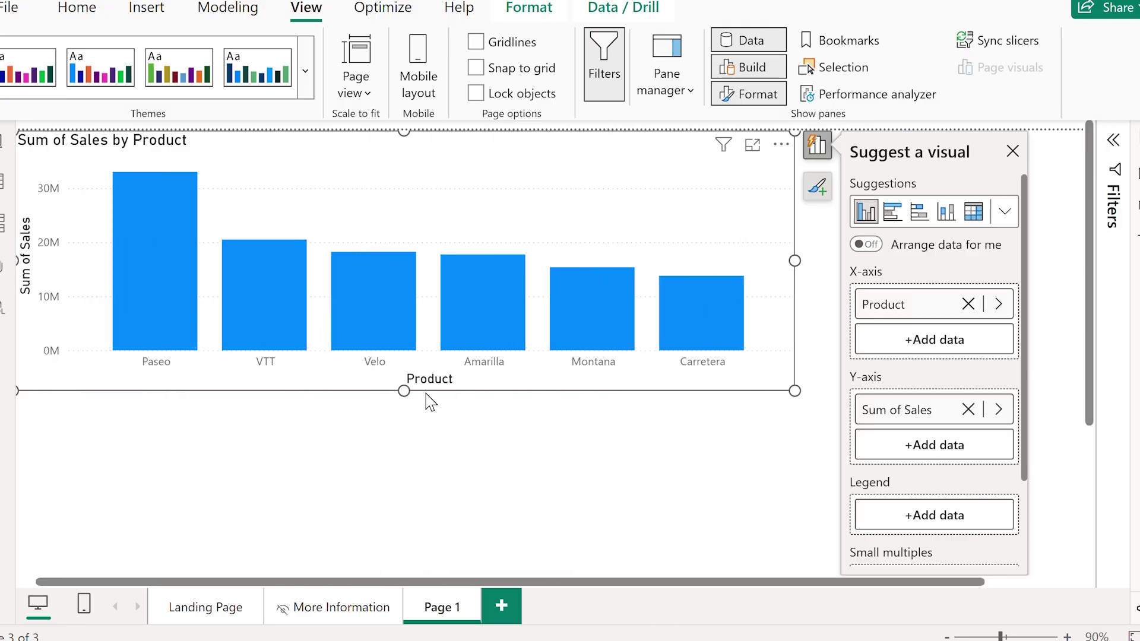
drag(403, 390, 401, 571)
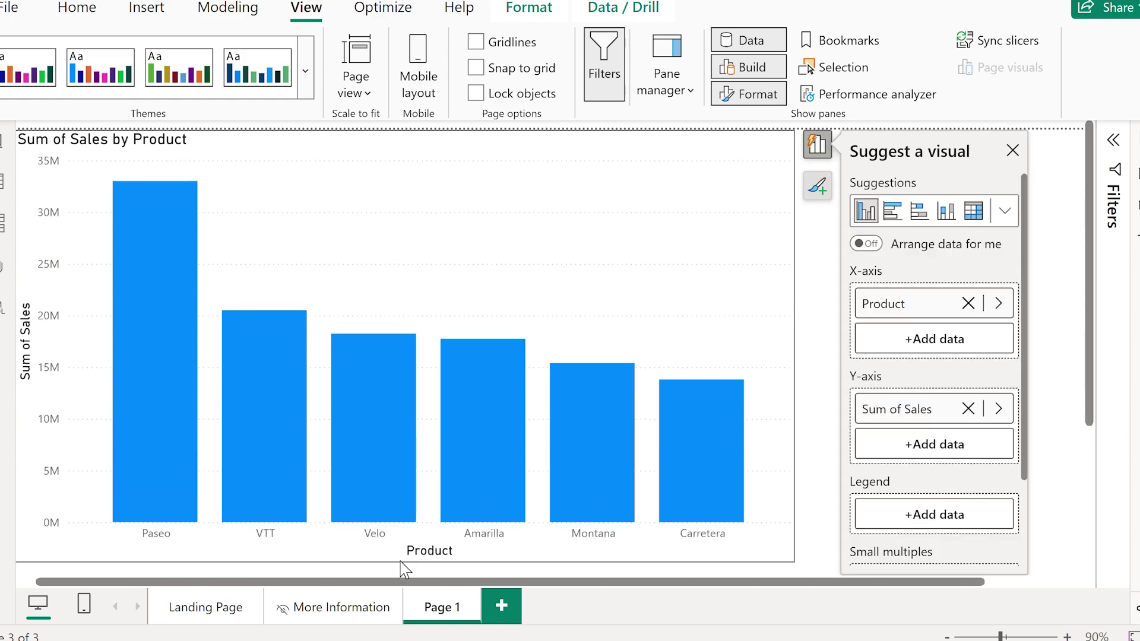
drag(331, 140, 363, 153)
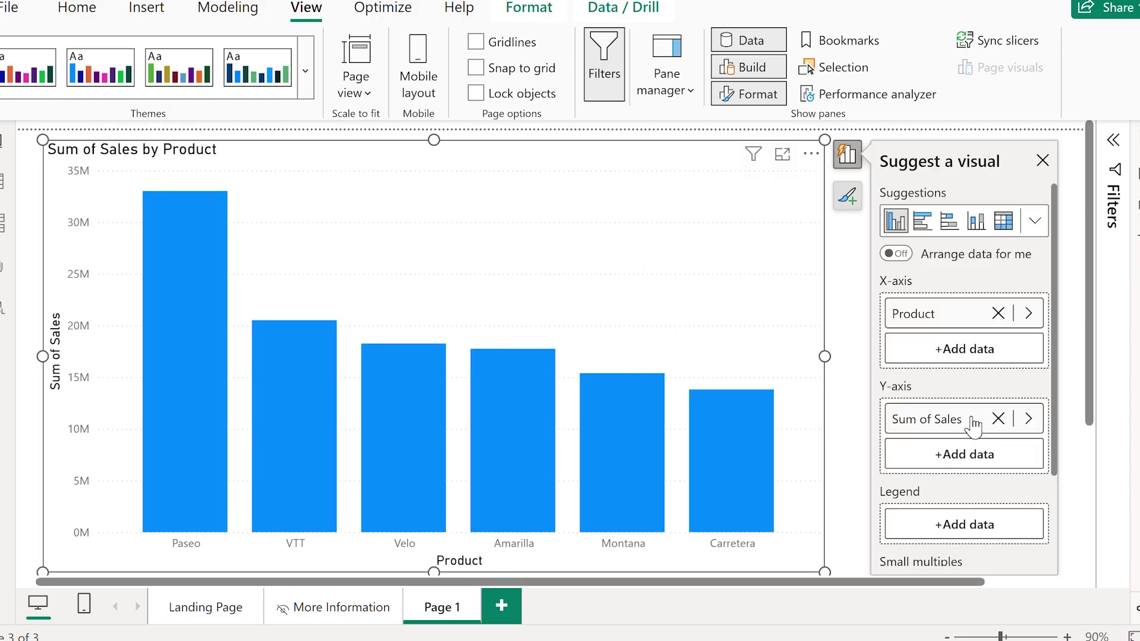
click(860, 406)
click(1113, 140)
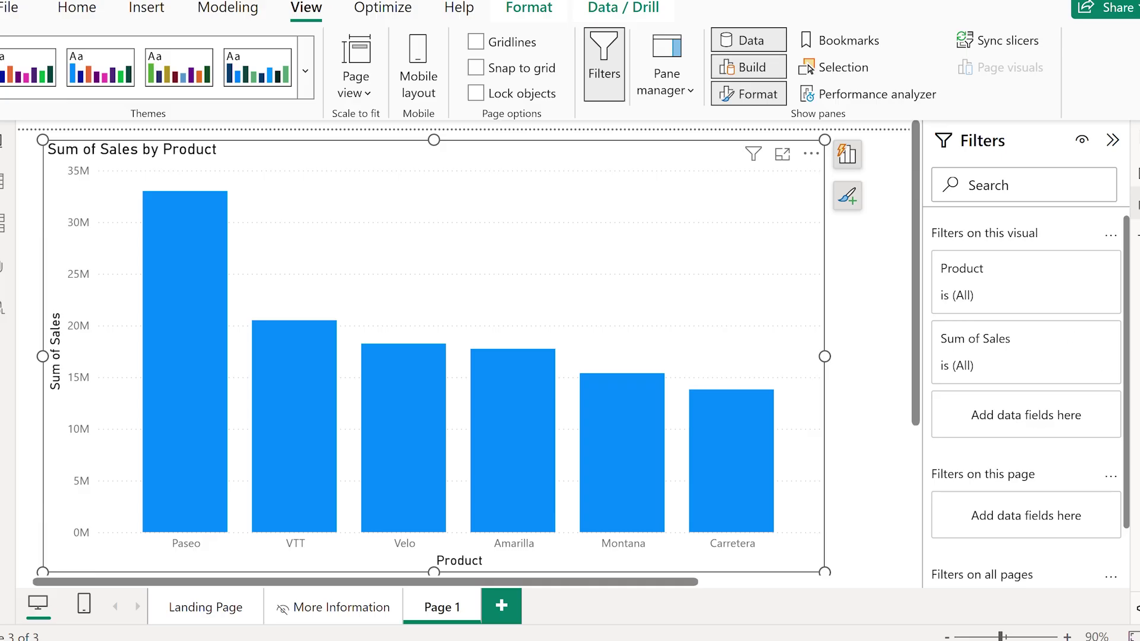
Step: Add Product as a filter on this visual with the Top N filter type
click(1136, 169)
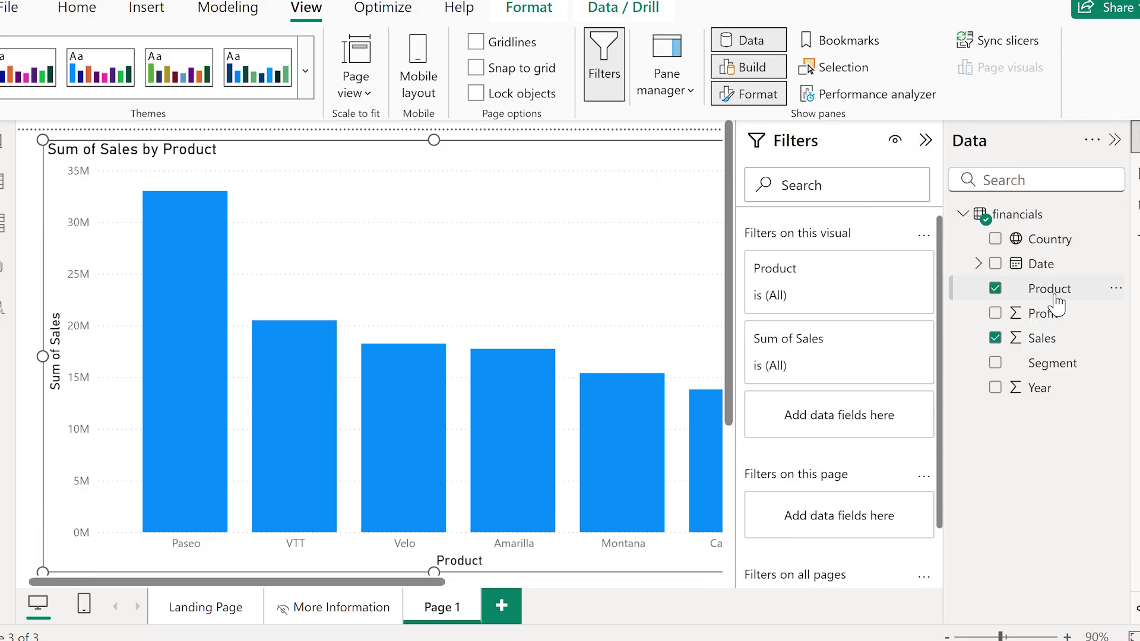
drag(1056, 301, 851, 419)
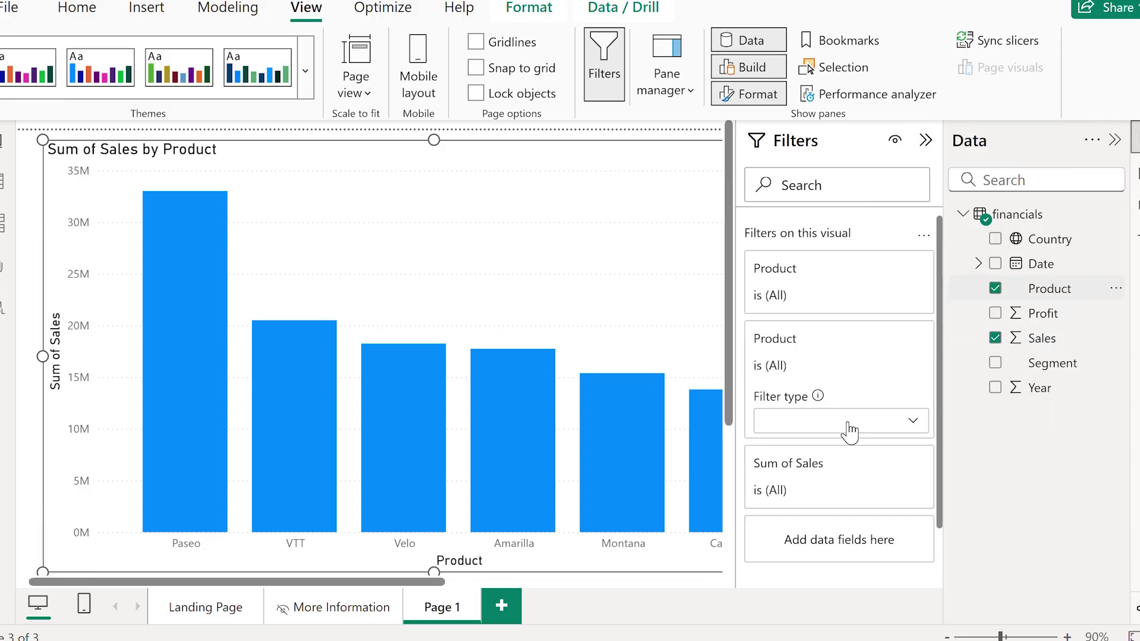
click(1117, 143)
scroll(1101, 272, down, 2)
scroll(1104, 330, up, 1)
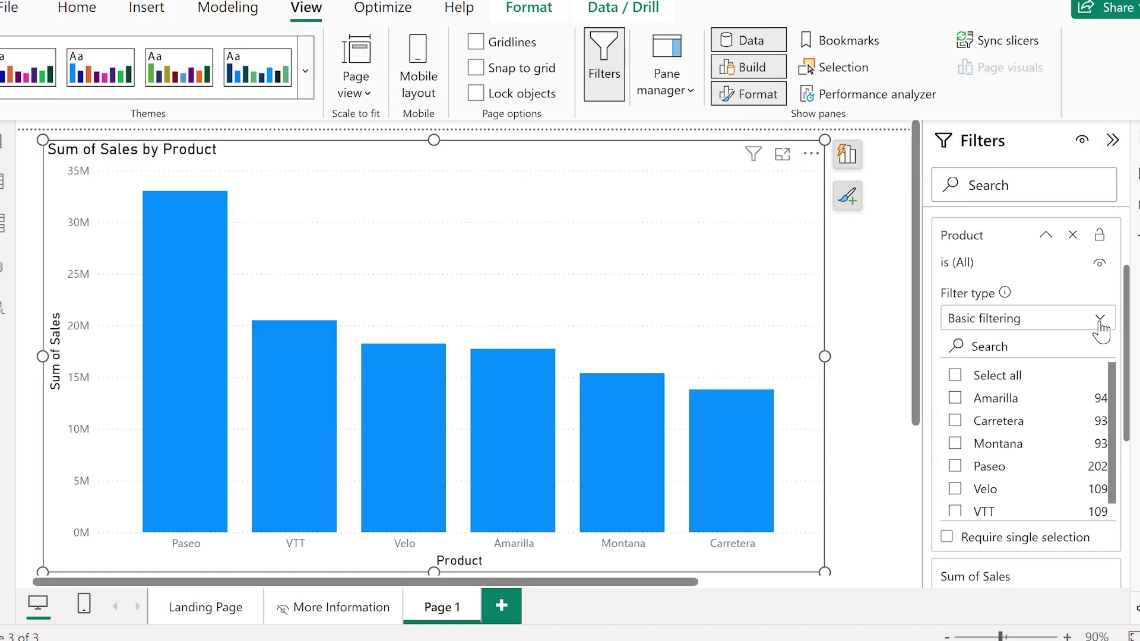
click(1102, 317)
click(1056, 395)
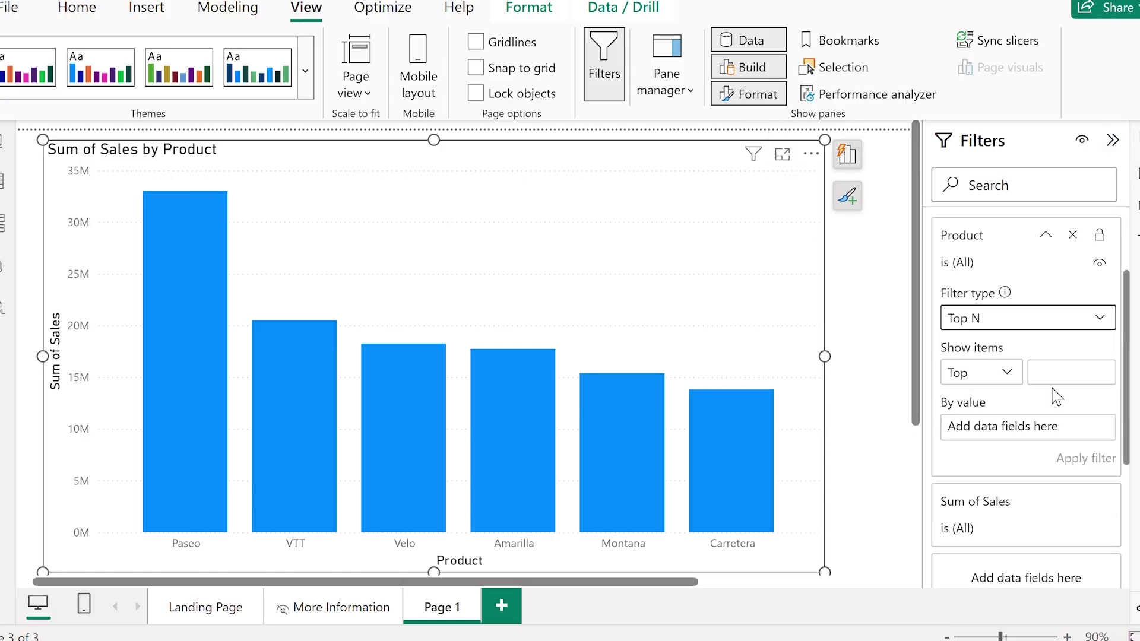
Step: Show the top 3 products by Sum of Sales and apply the filter
click(1065, 368)
text(3)
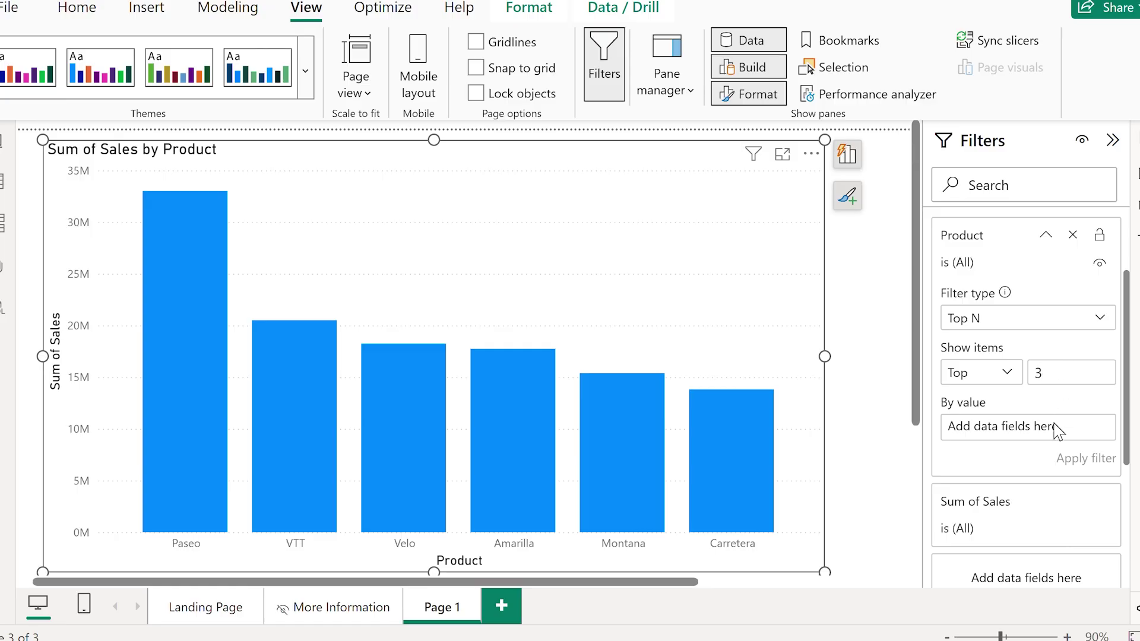
click(1134, 137)
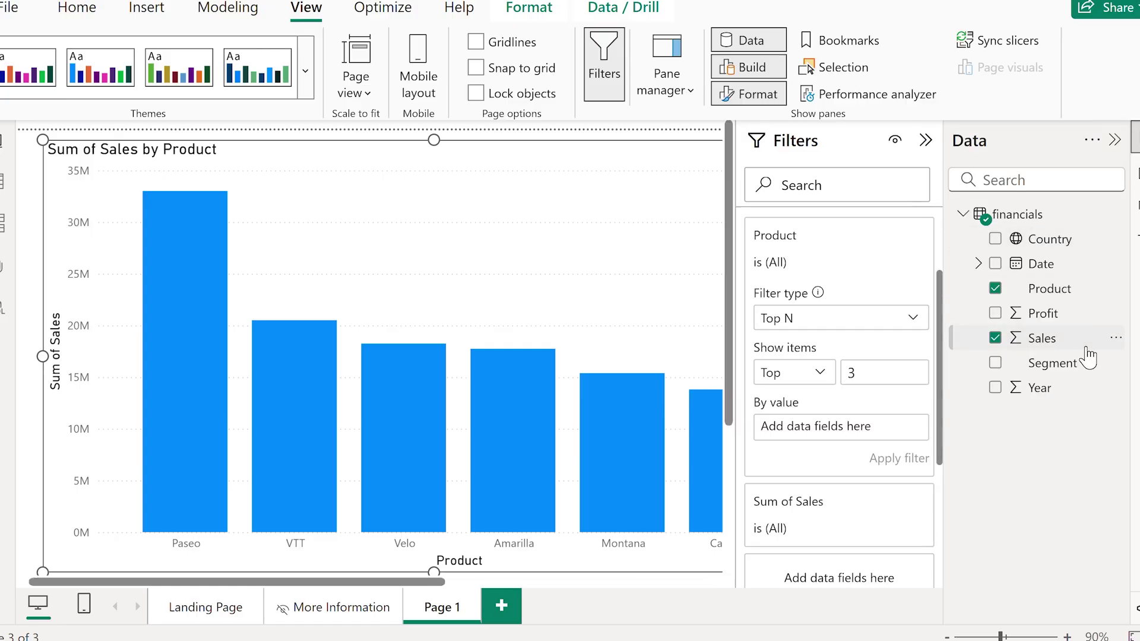
mouse_move(1081, 340)
mouse_down()
mouse_move(893, 445)
mouse_move(869, 429)
mouse_up()
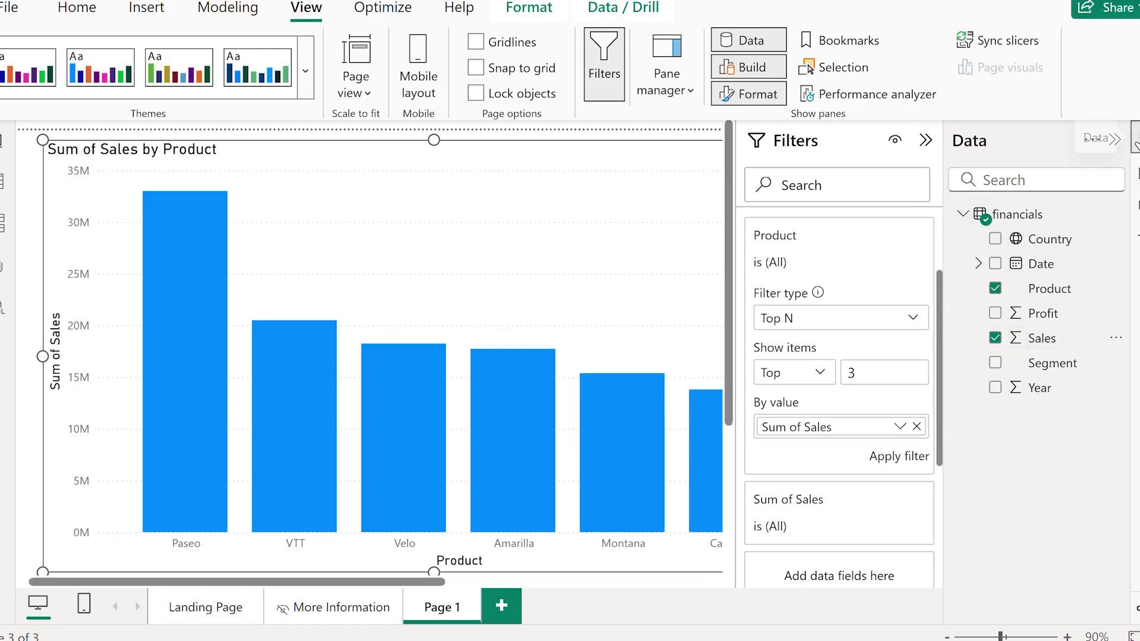
click(901, 458)
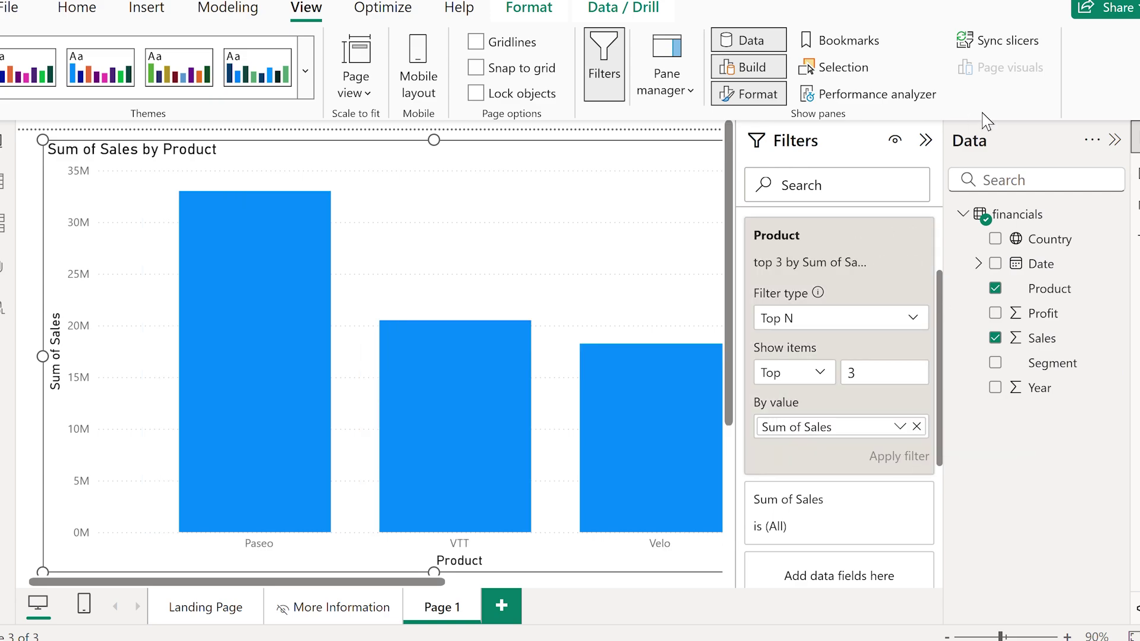
click(1114, 140)
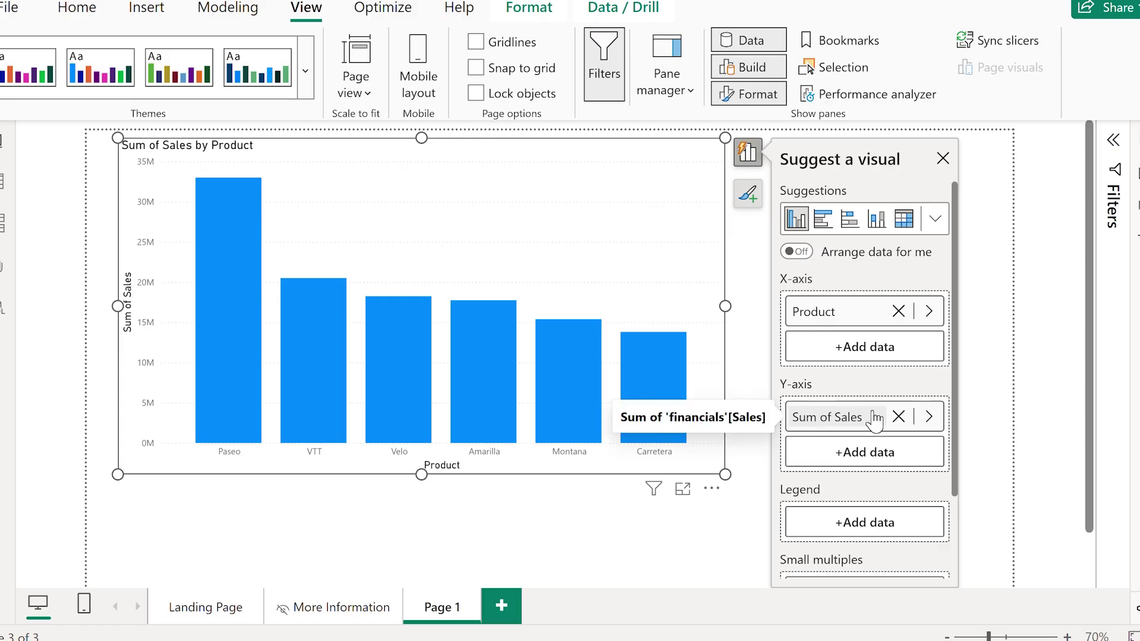
scroll(857, 383, down, 2)
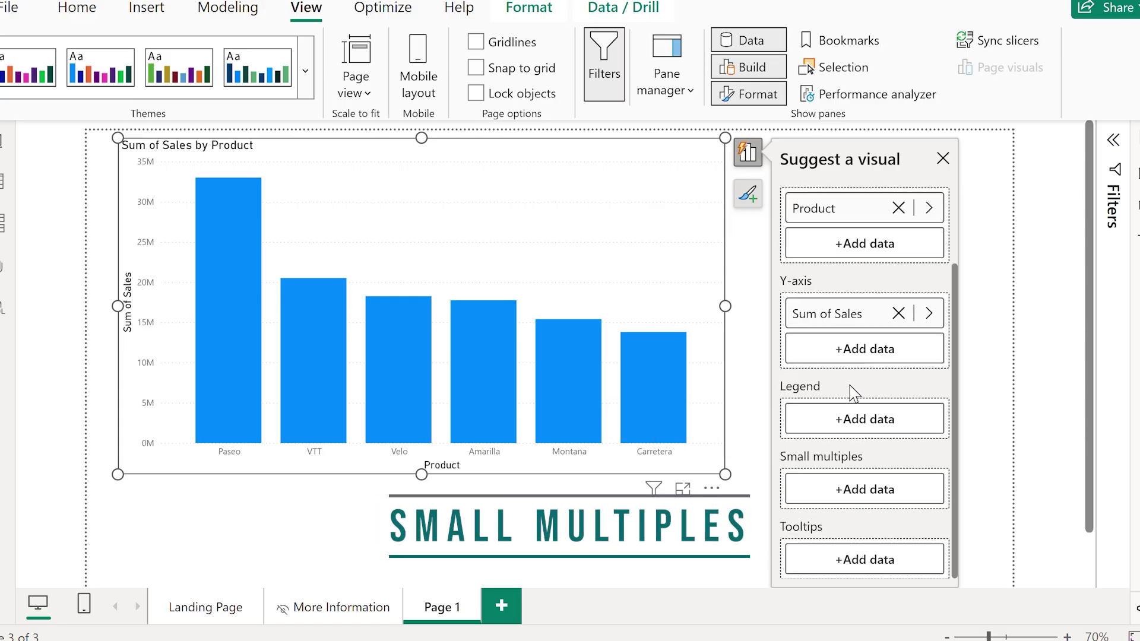
Step: Add Country as small multiples, make the chart taller, and zoom the page to 90%
click(827, 500)
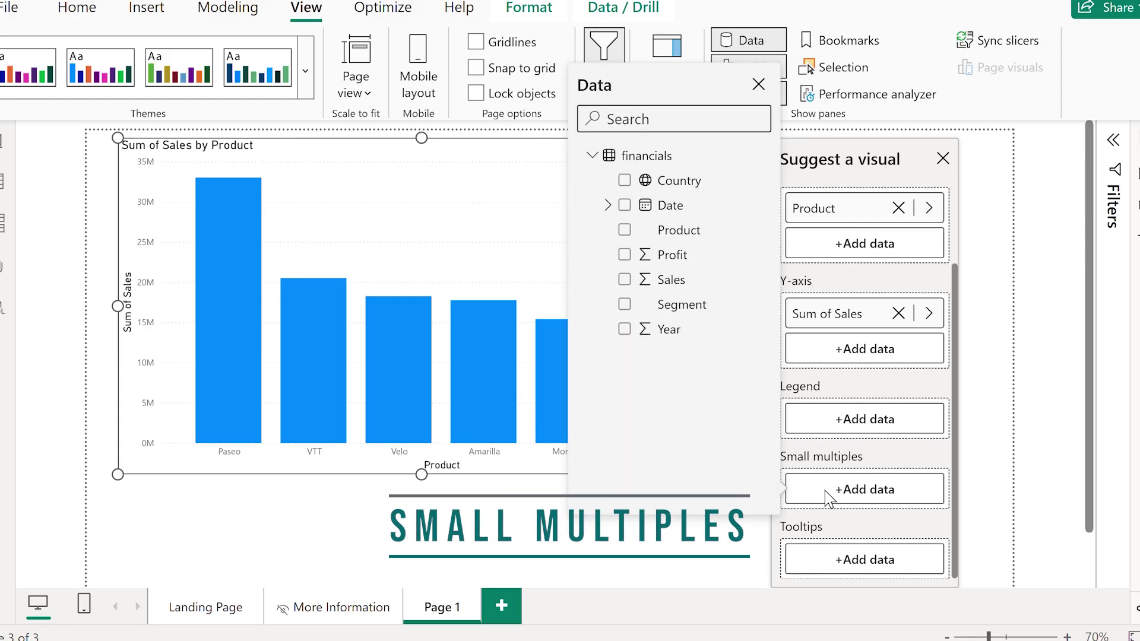
click(623, 181)
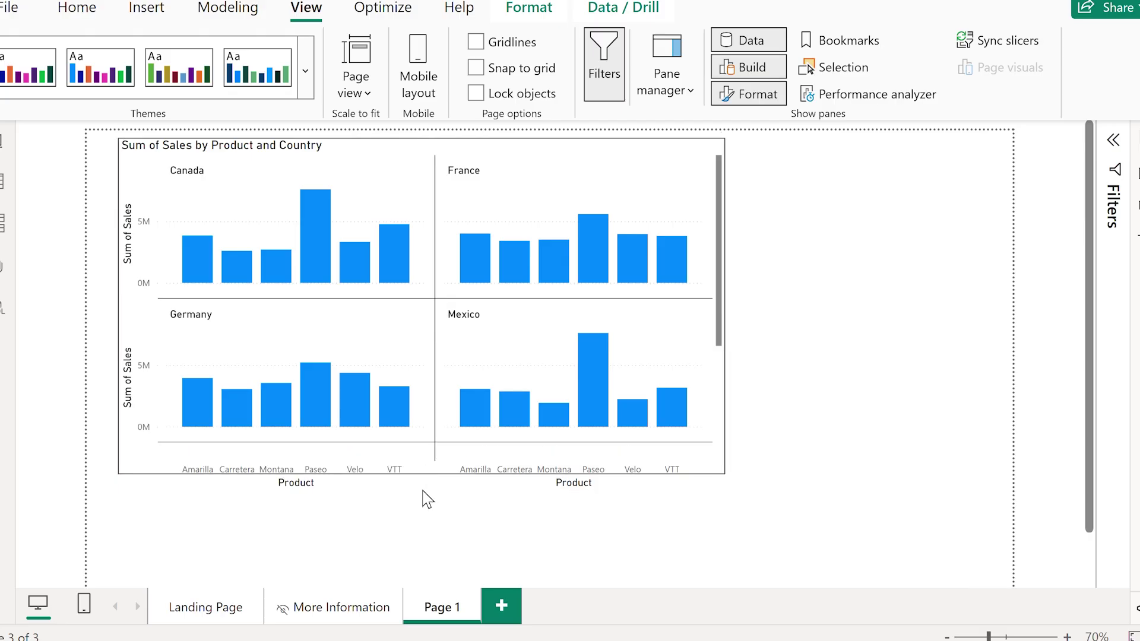
drag(421, 473, 426, 581)
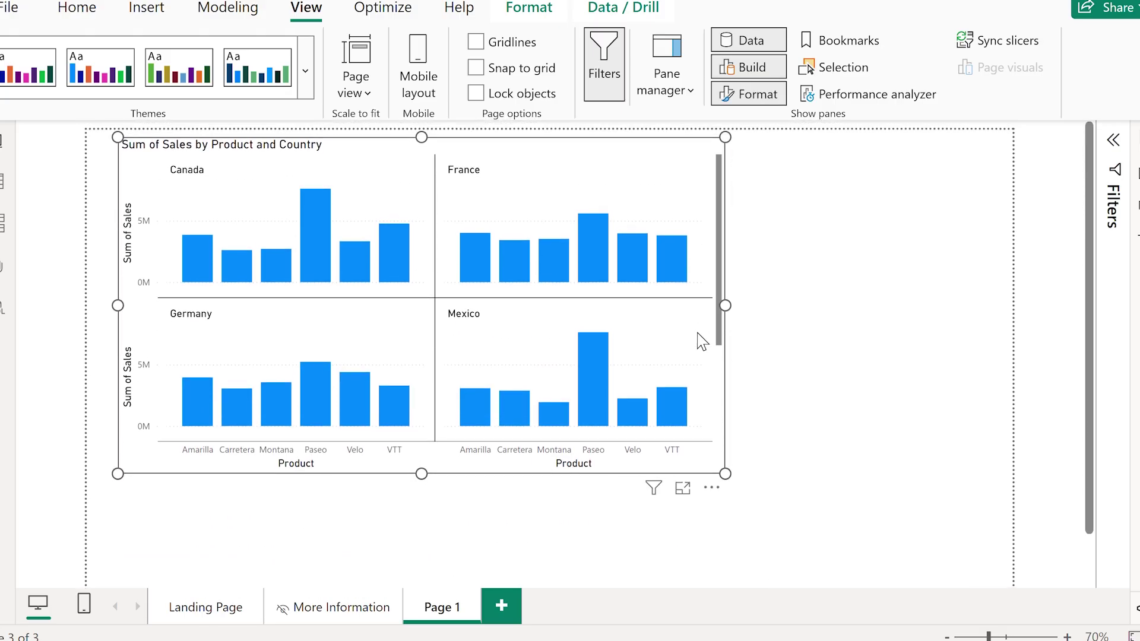
mouse_move(723, 284)
mouse_down()
mouse_move(714, 412)
mouse_move(720, 237)
mouse_up()
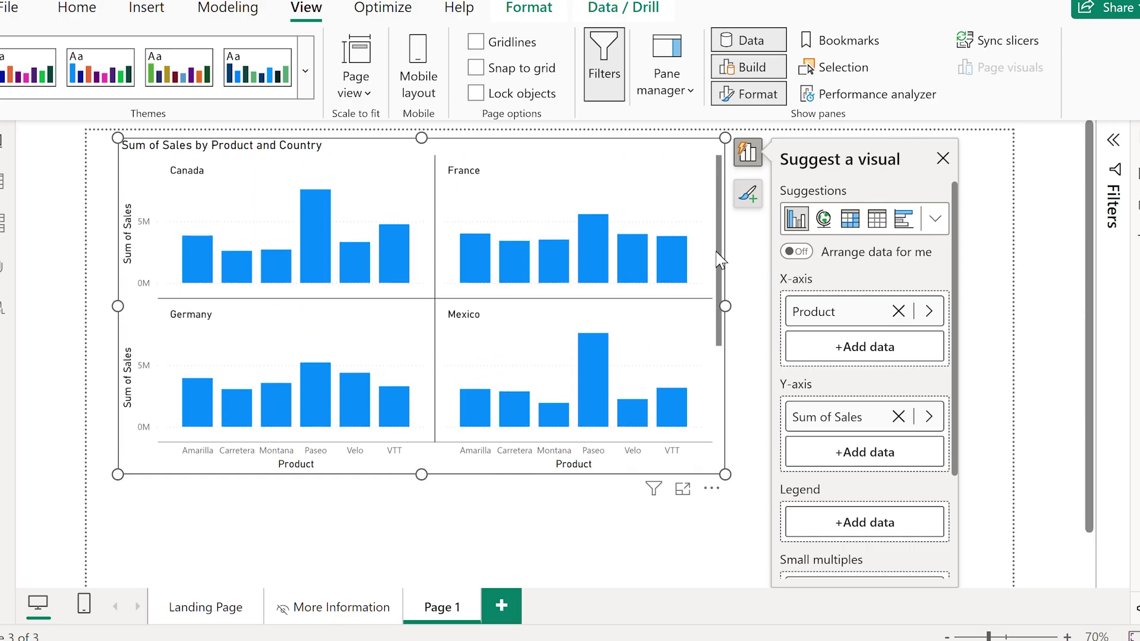
click(1068, 636)
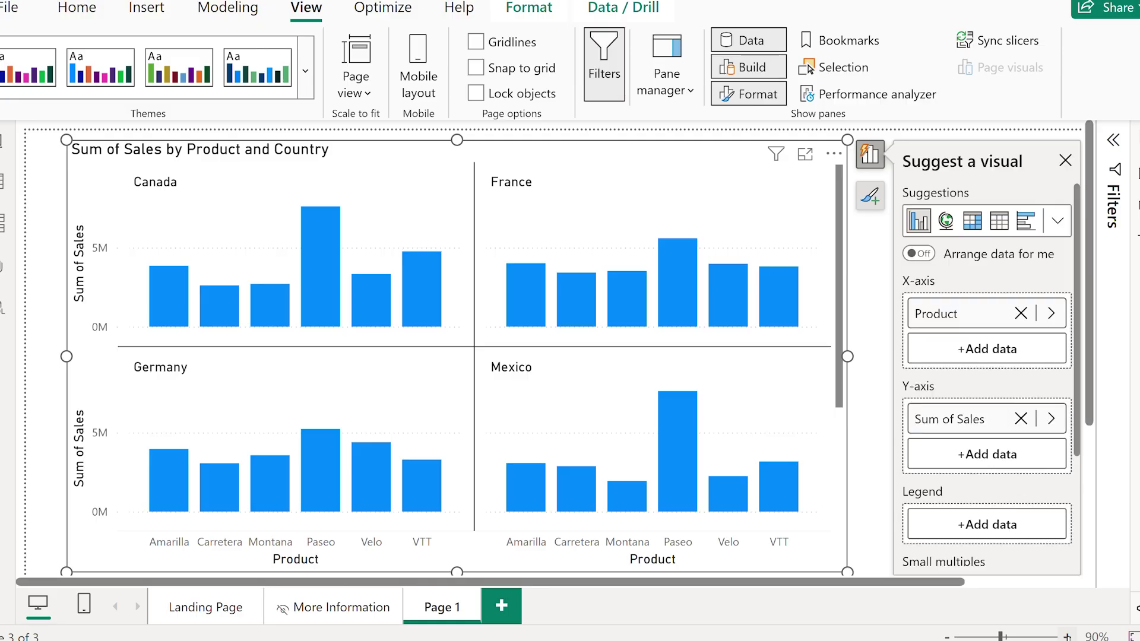
click(1133, 138)
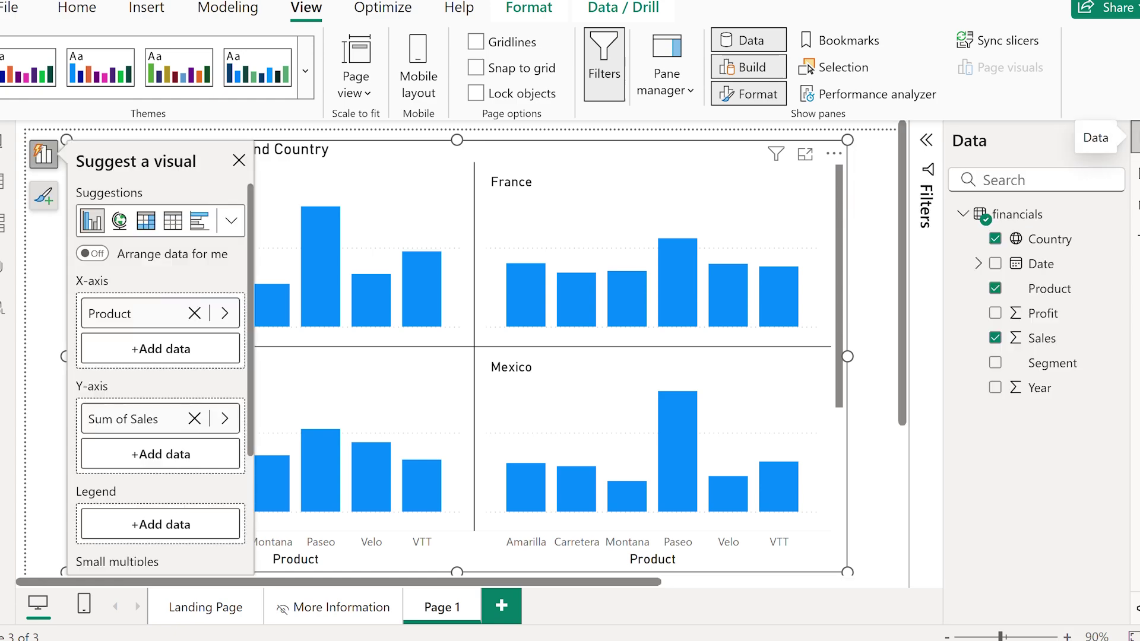
click(1135, 174)
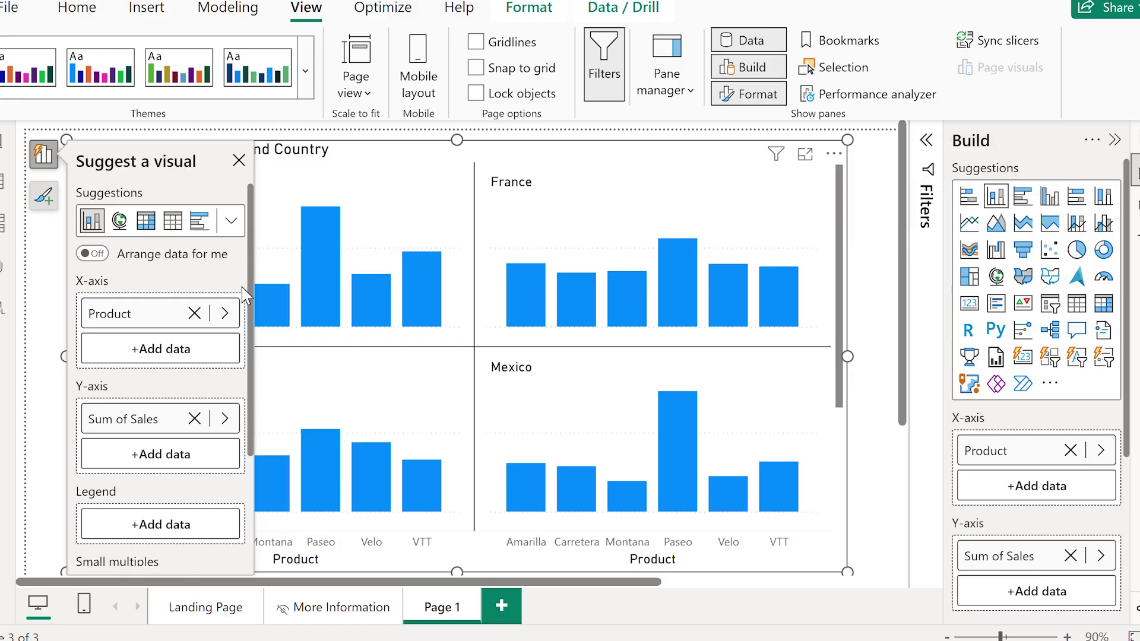
Step: Try Product, then Segment, as the legend, removing each again
drag(117, 314, 143, 530)
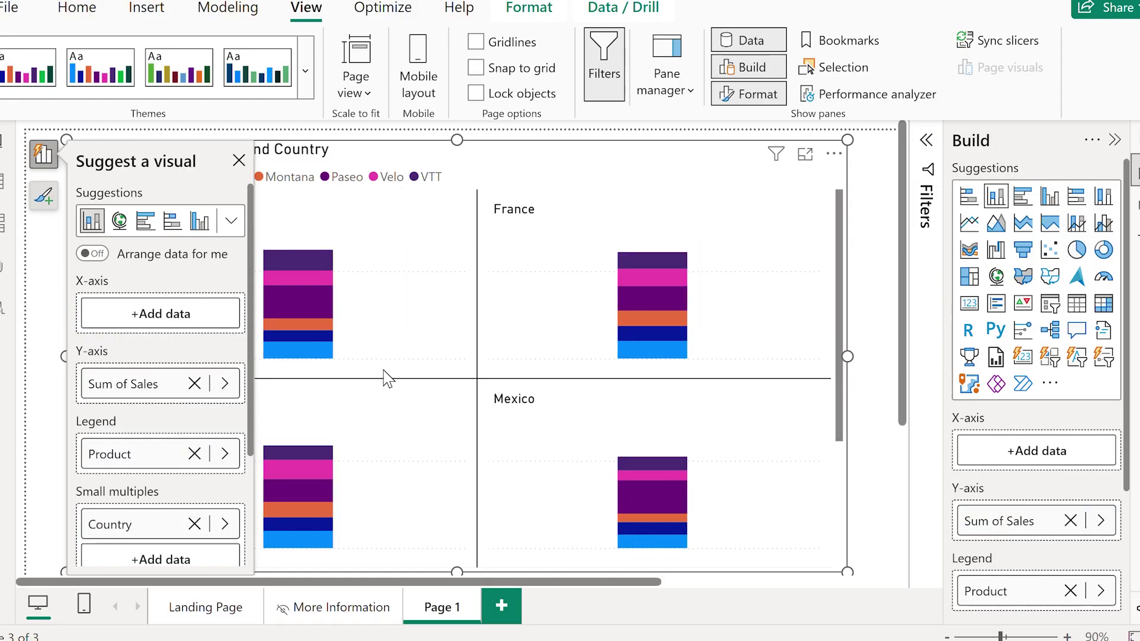
click(195, 455)
click(178, 502)
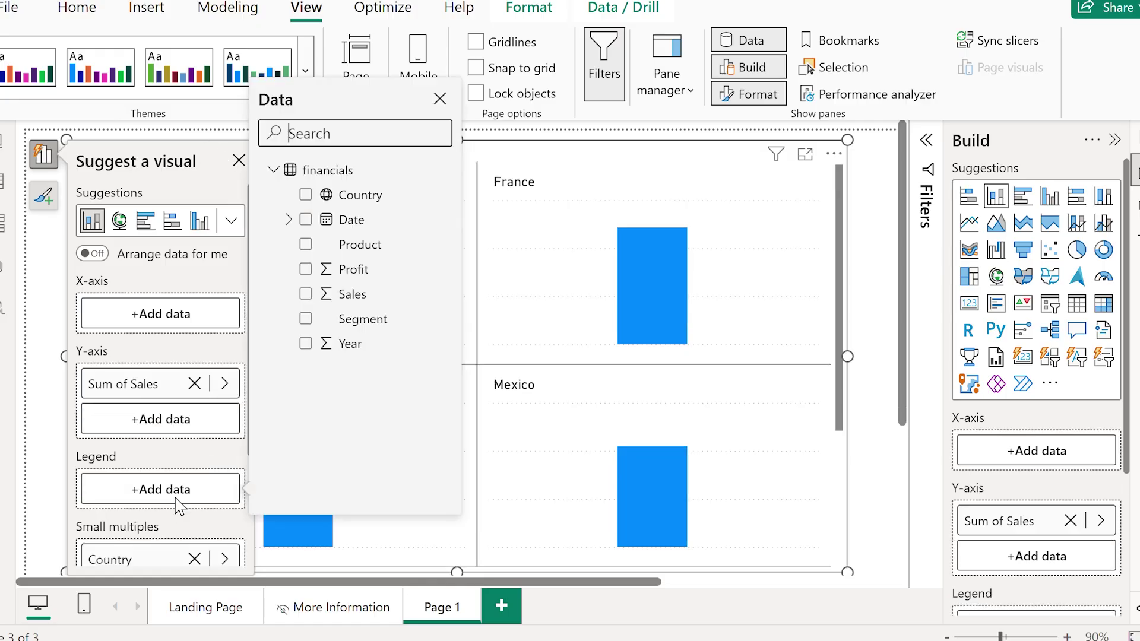
click(306, 321)
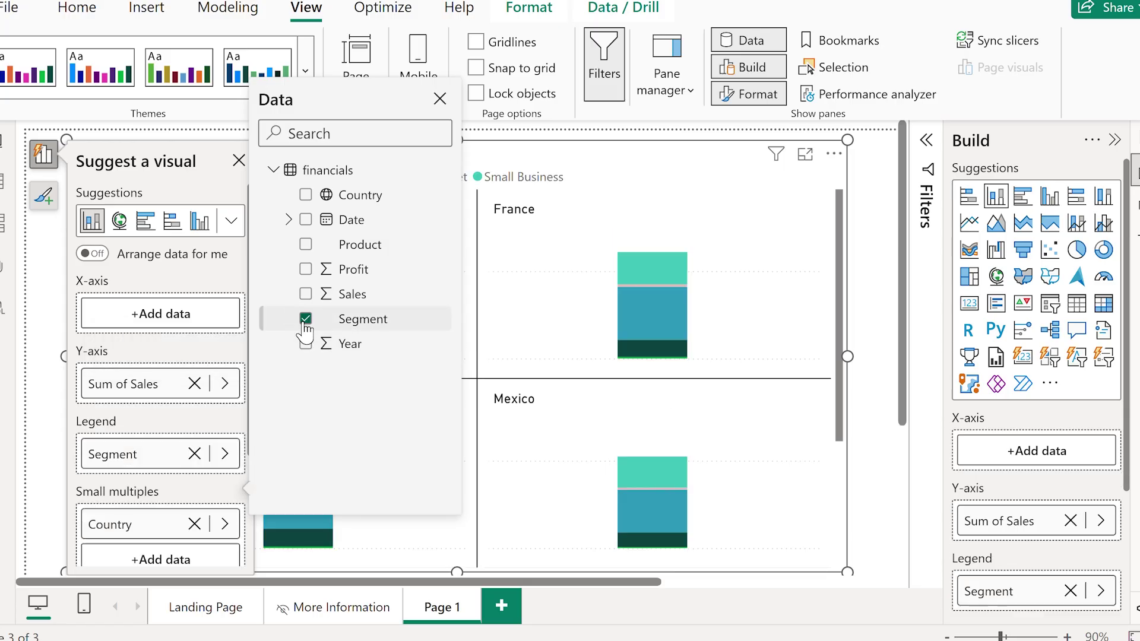
click(810, 432)
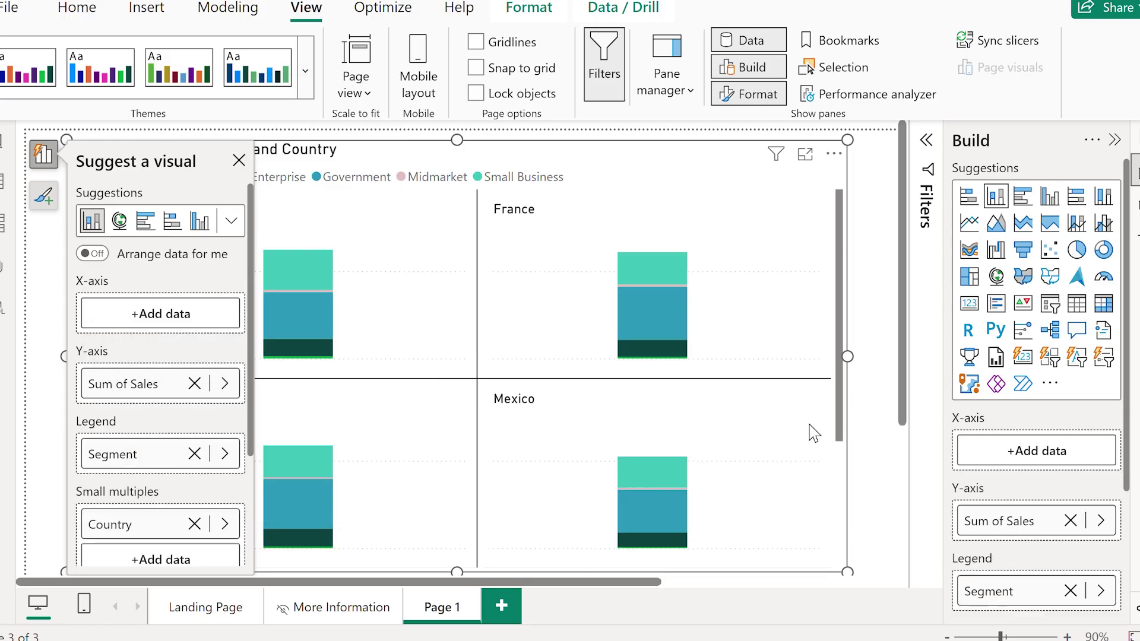
scroll(811, 432, down, 3)
scroll(811, 432, up, 3)
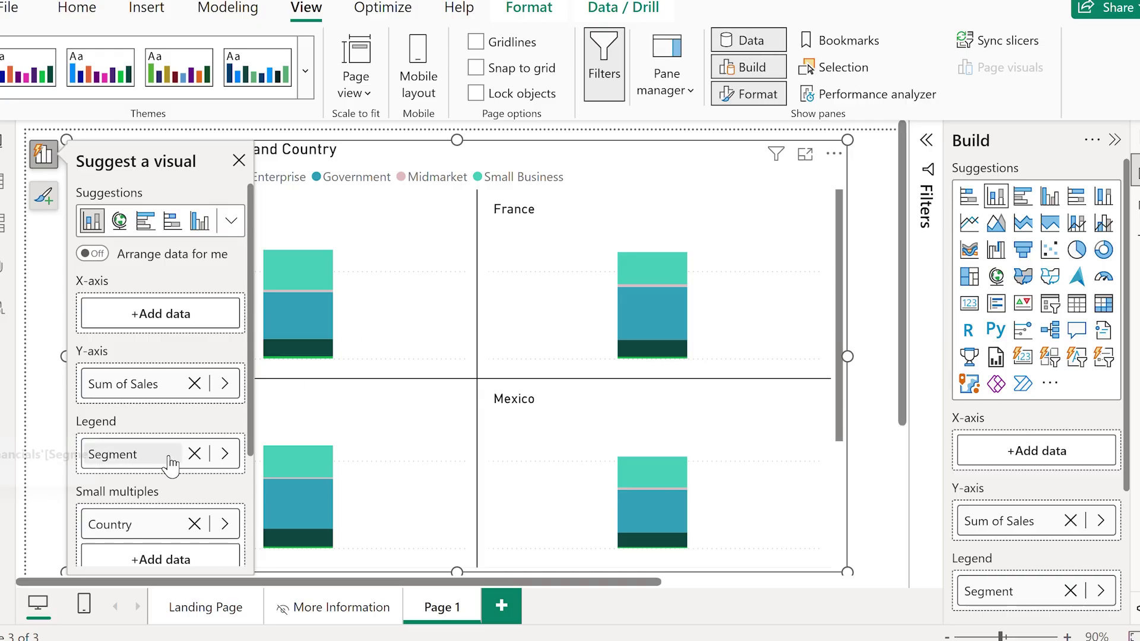
click(194, 453)
scroll(188, 461, down, 3)
Step: Replace Country with Segment in Small multiples and add Country as the legend
click(194, 407)
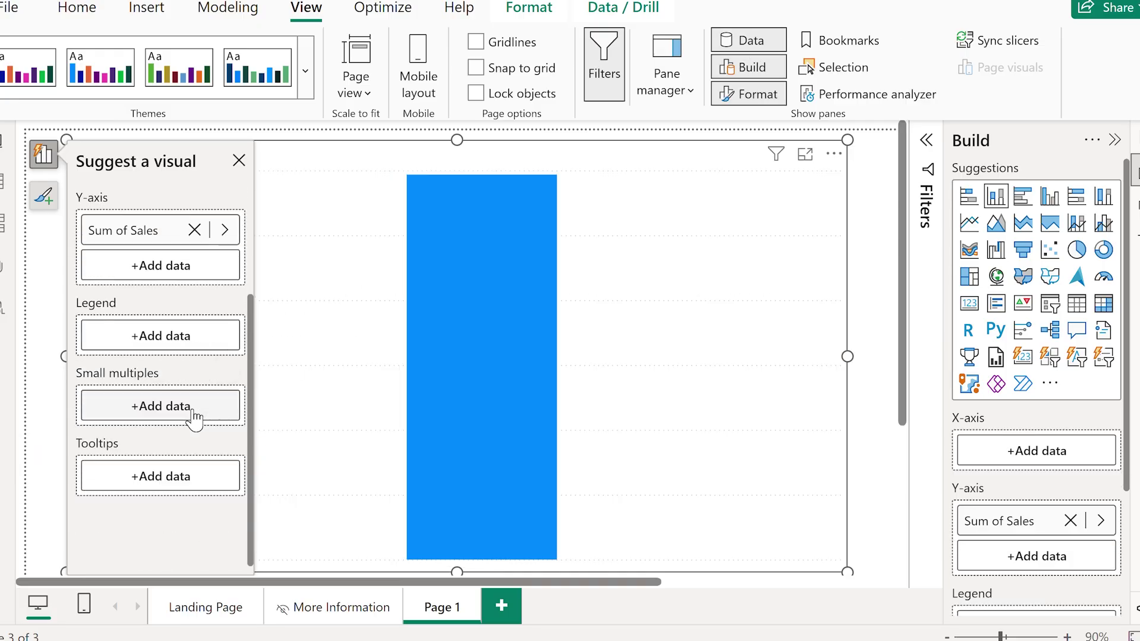
click(306, 430)
click(161, 336)
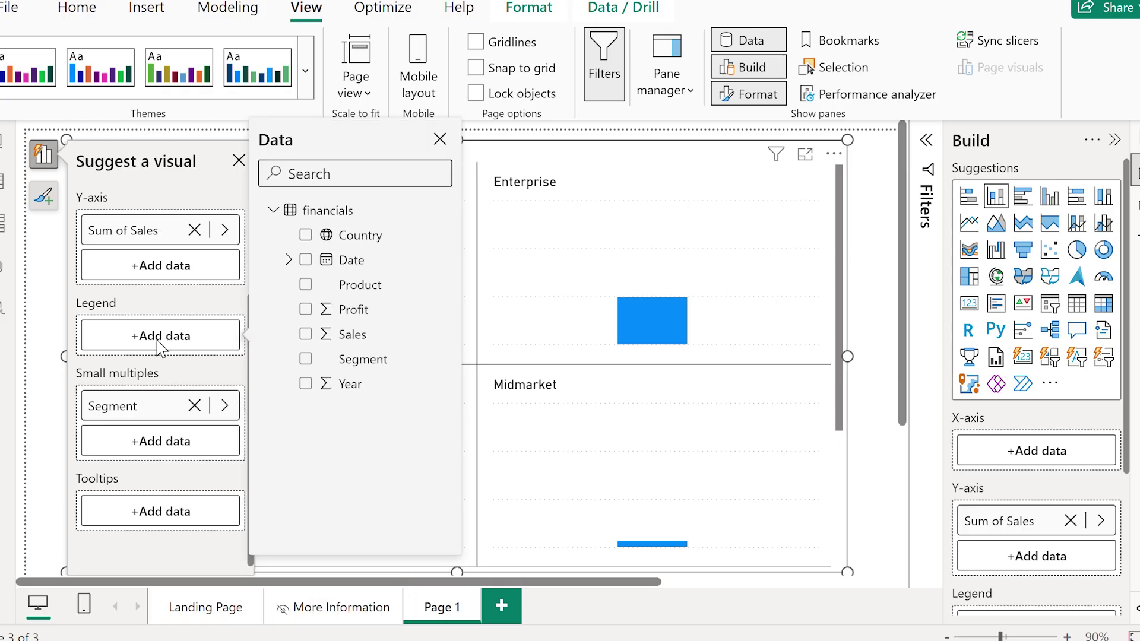
click(305, 235)
click(865, 331)
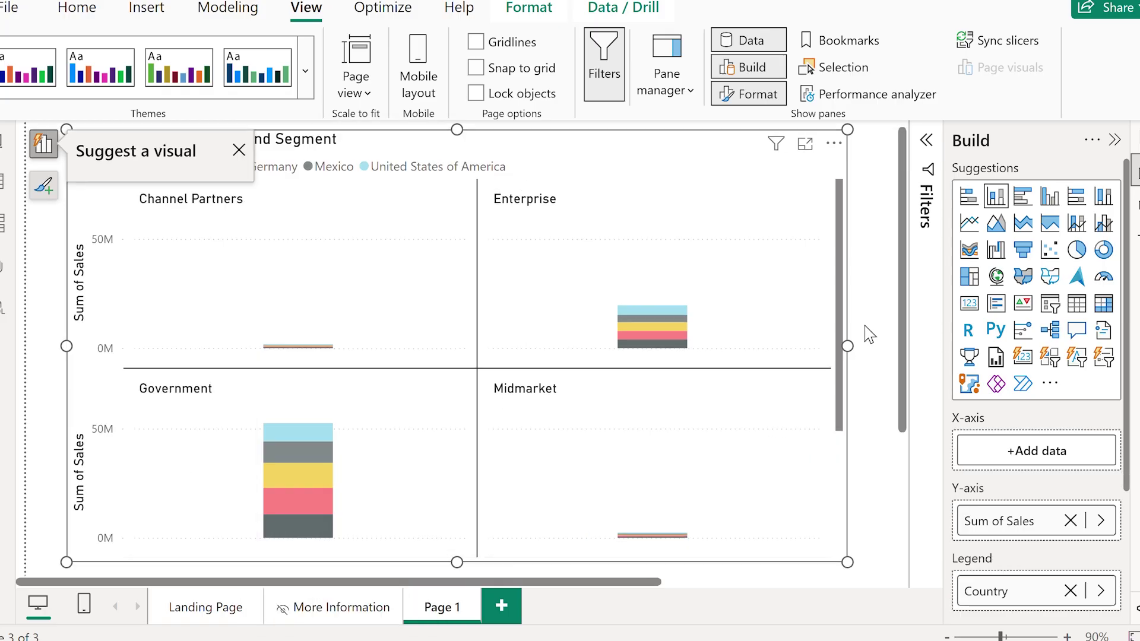
click(238, 161)
click(41, 248)
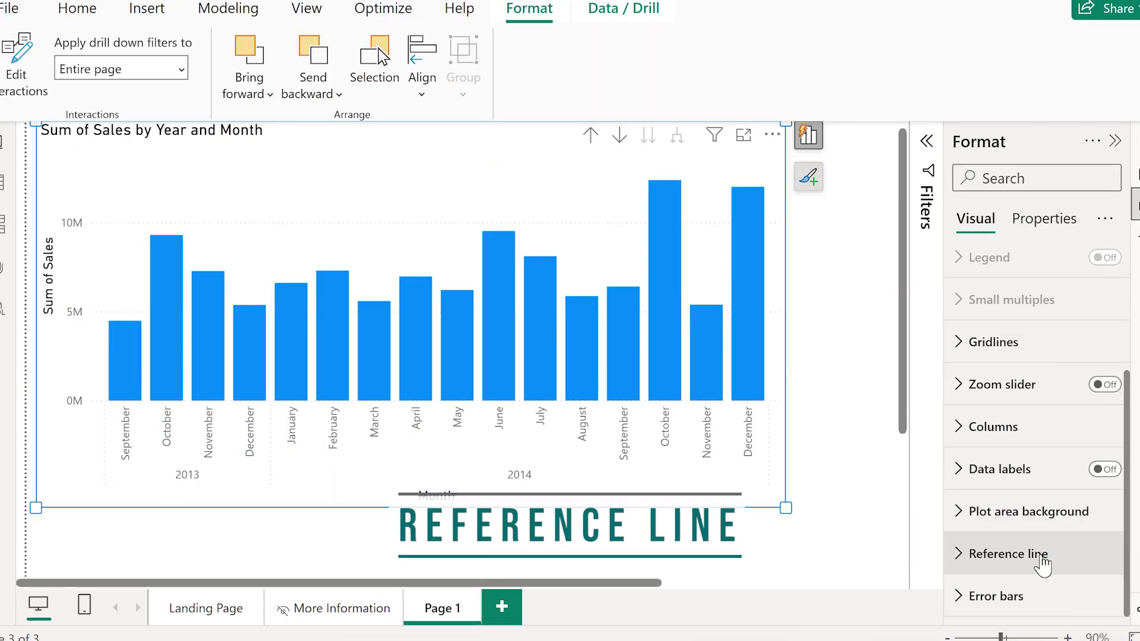
Step: Add an average reference line to the Sales by Year and Month chart
click(1039, 559)
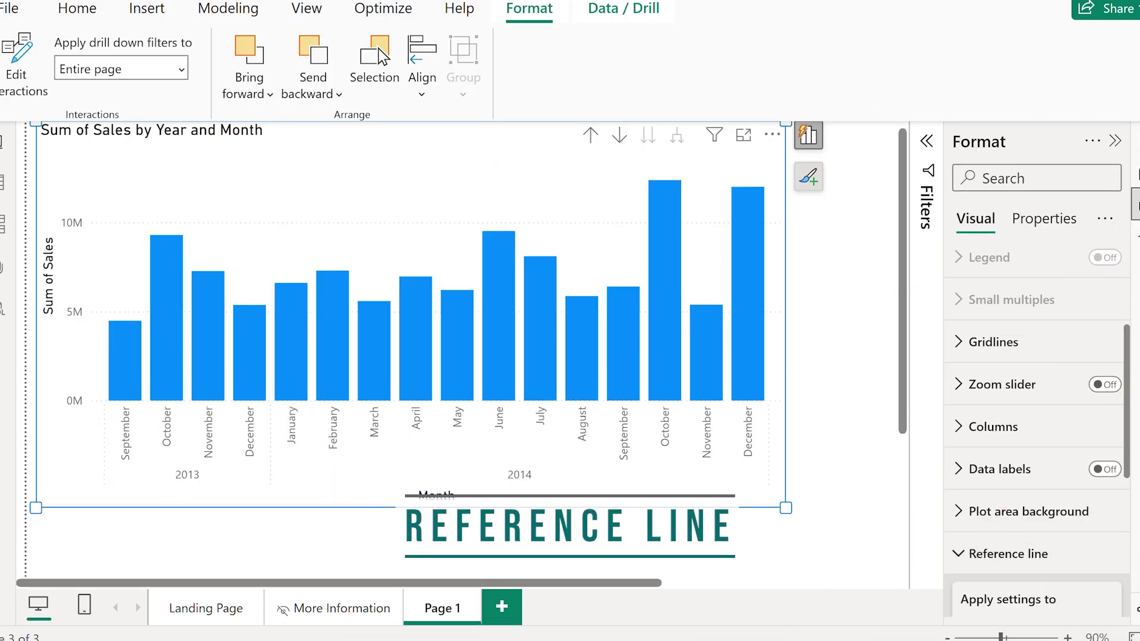
scroll(1068, 428, down, 3)
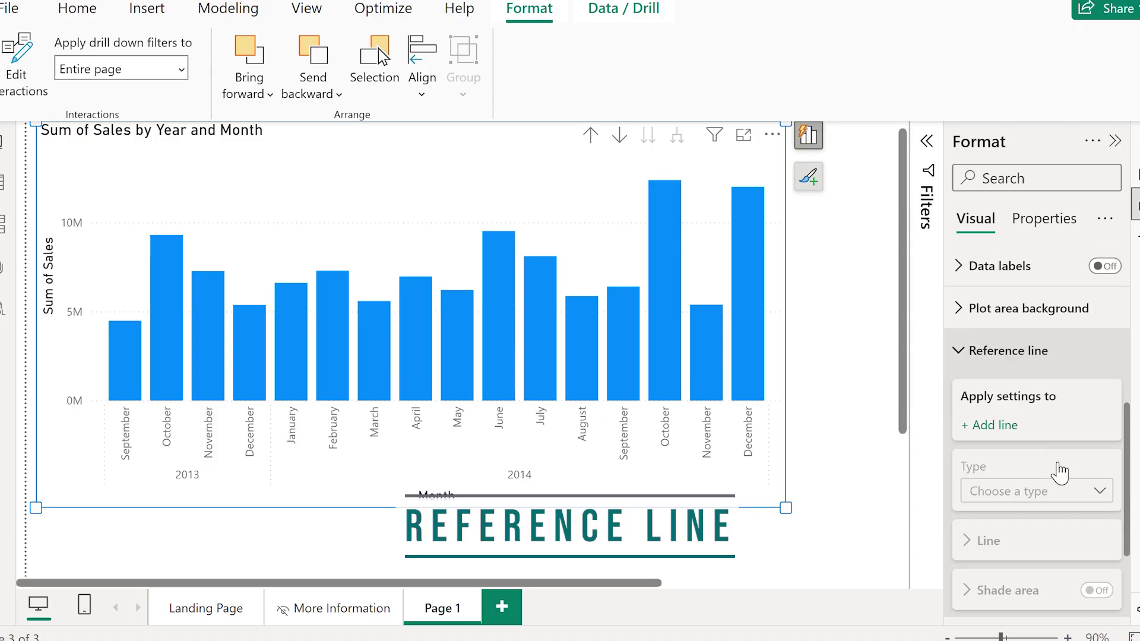
scroll(1015, 357, down, 2)
click(1010, 317)
click(1021, 419)
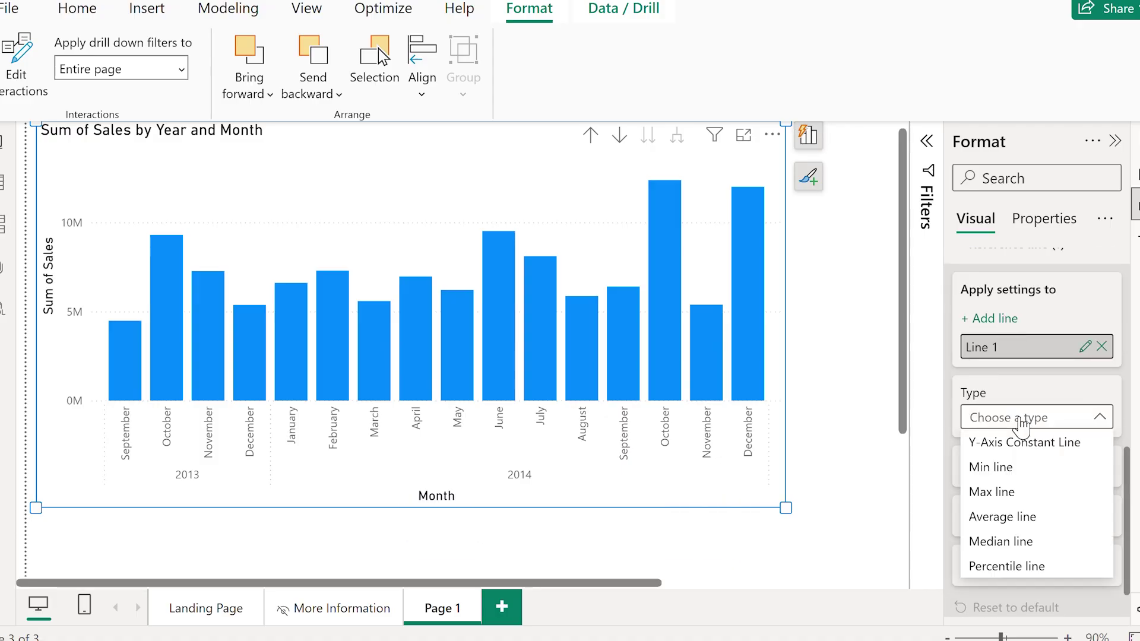
click(1043, 520)
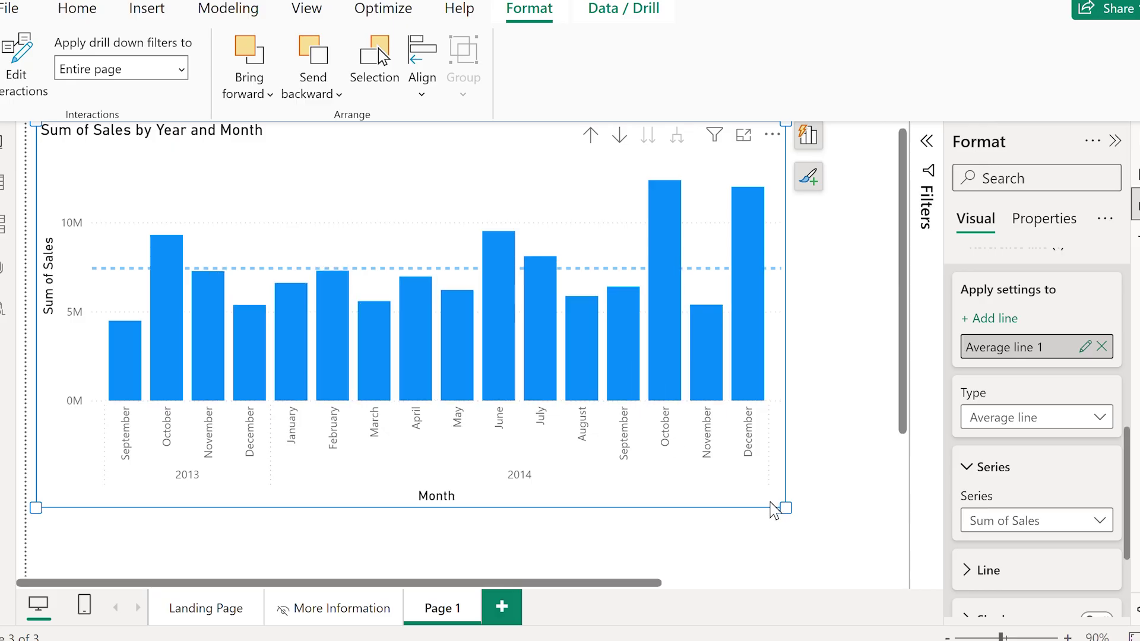
scroll(980, 535, down, 1)
Step: Make the average line grey and place it behind the columns
click(966, 470)
scroll(998, 427, down, 1)
click(987, 416)
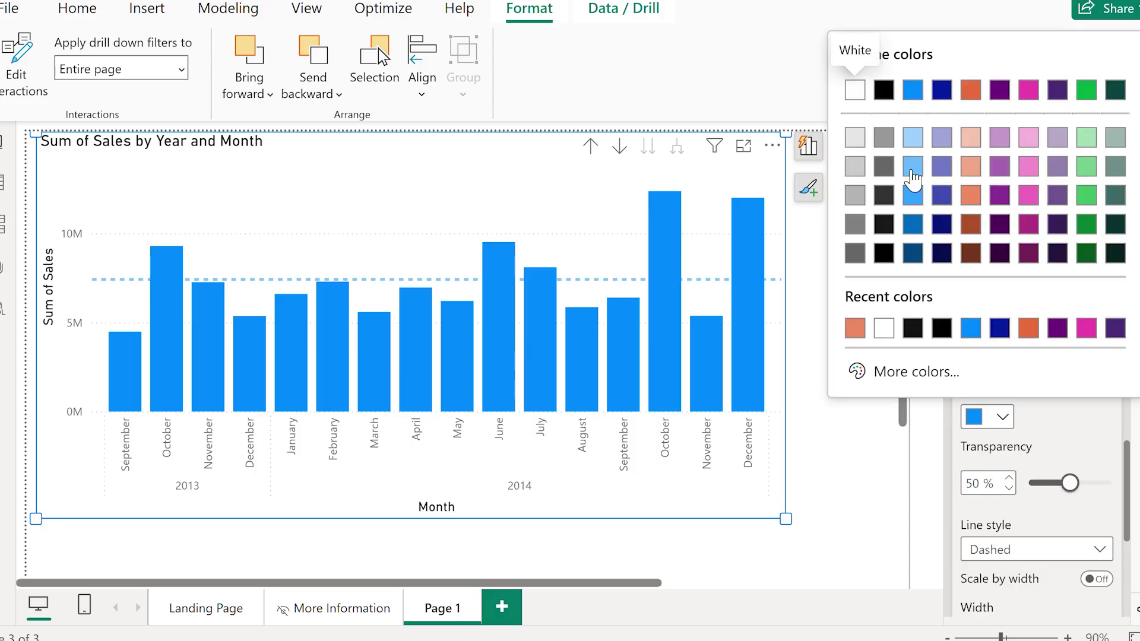
click(857, 91)
scroll(1077, 459, down, 1)
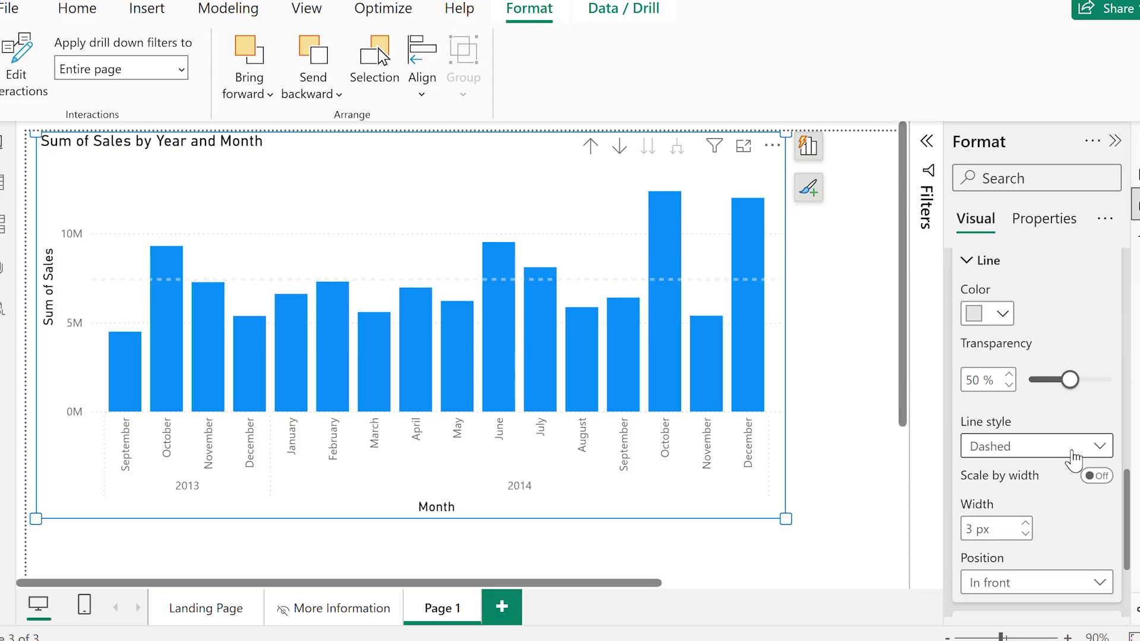
click(1004, 313)
click(856, 121)
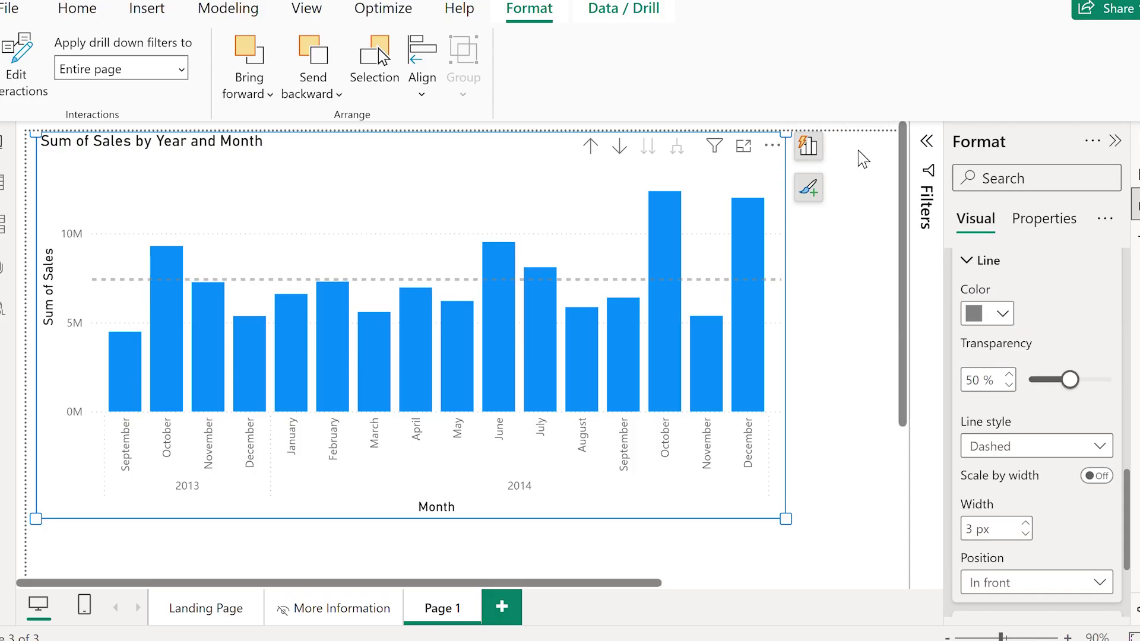
scroll(957, 356, down, 1)
click(1015, 479)
click(988, 505)
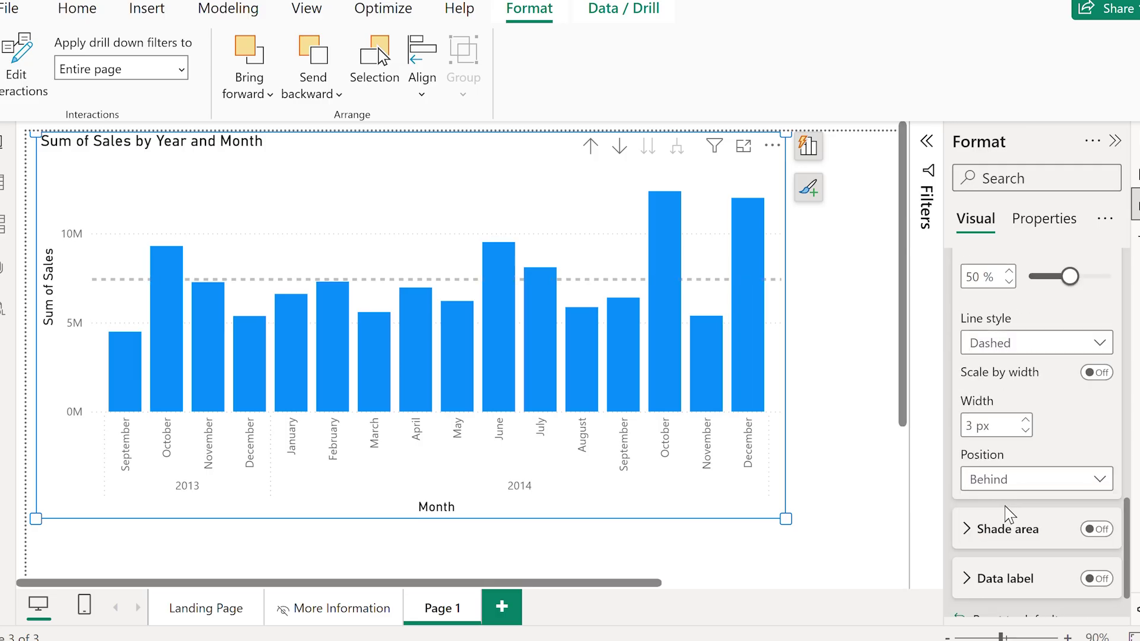
Step: Show a grey average data label in millions
click(1097, 578)
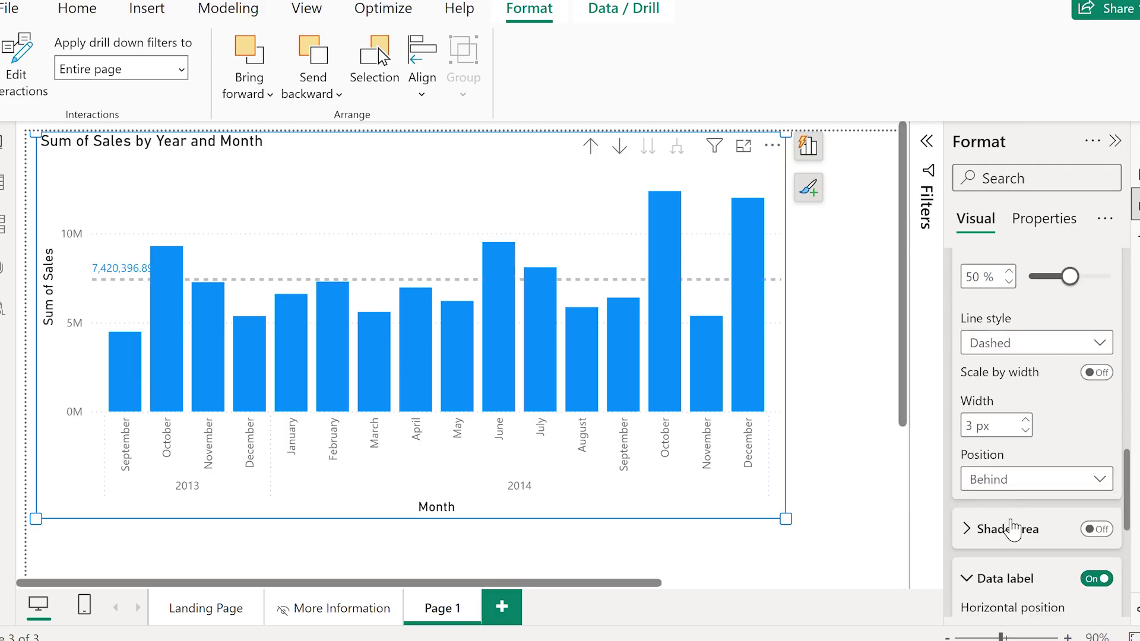
scroll(1016, 530, down, 2)
scroll(1012, 527, down, 2)
click(988, 482)
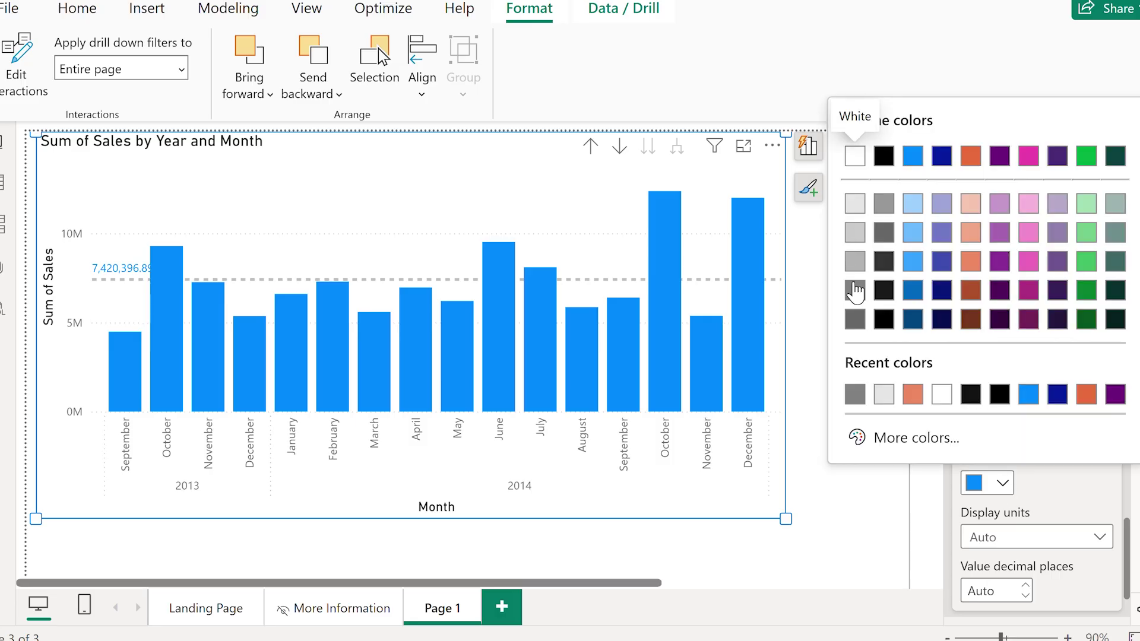
click(855, 292)
click(1042, 539)
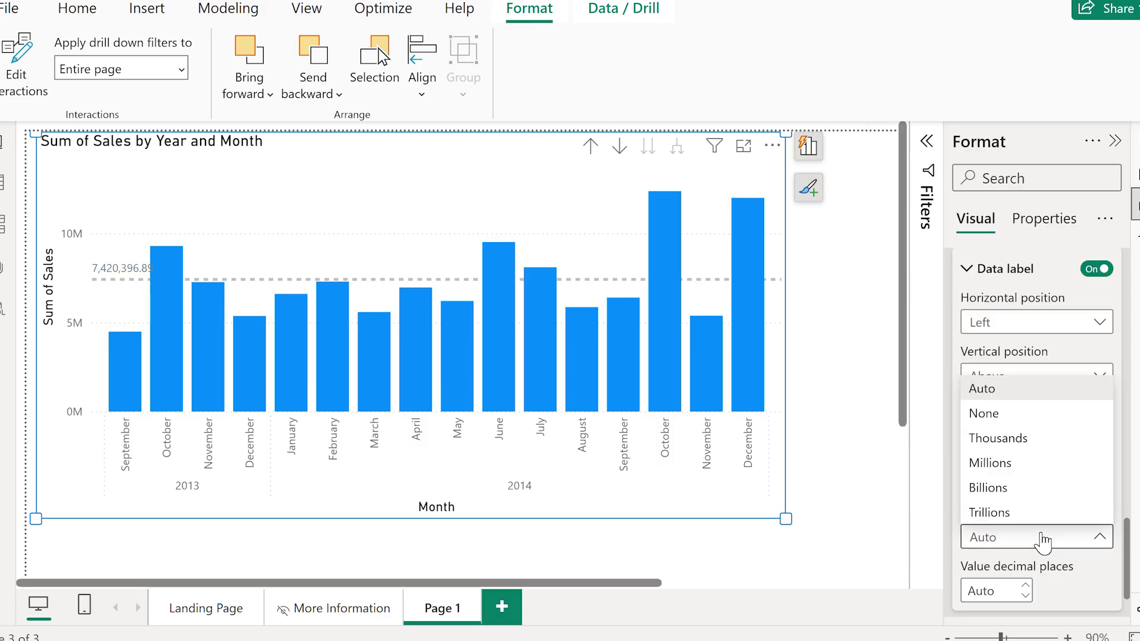
click(1020, 467)
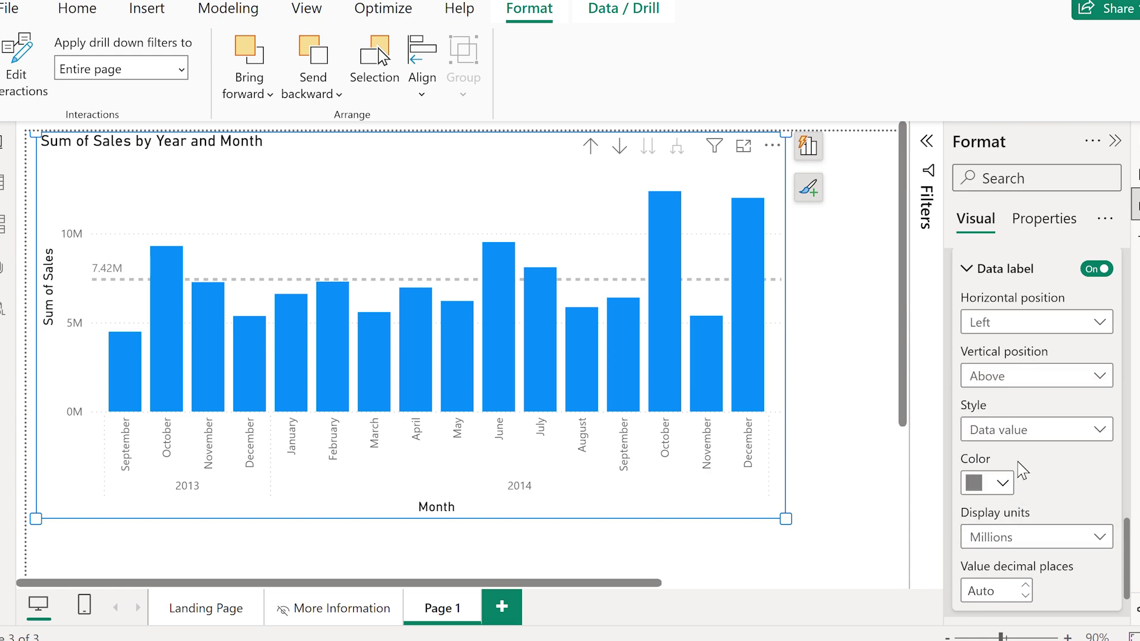
scroll(1022, 471, up, 3)
Step: Turn on light grey shading below the average line
click(1097, 451)
click(1007, 452)
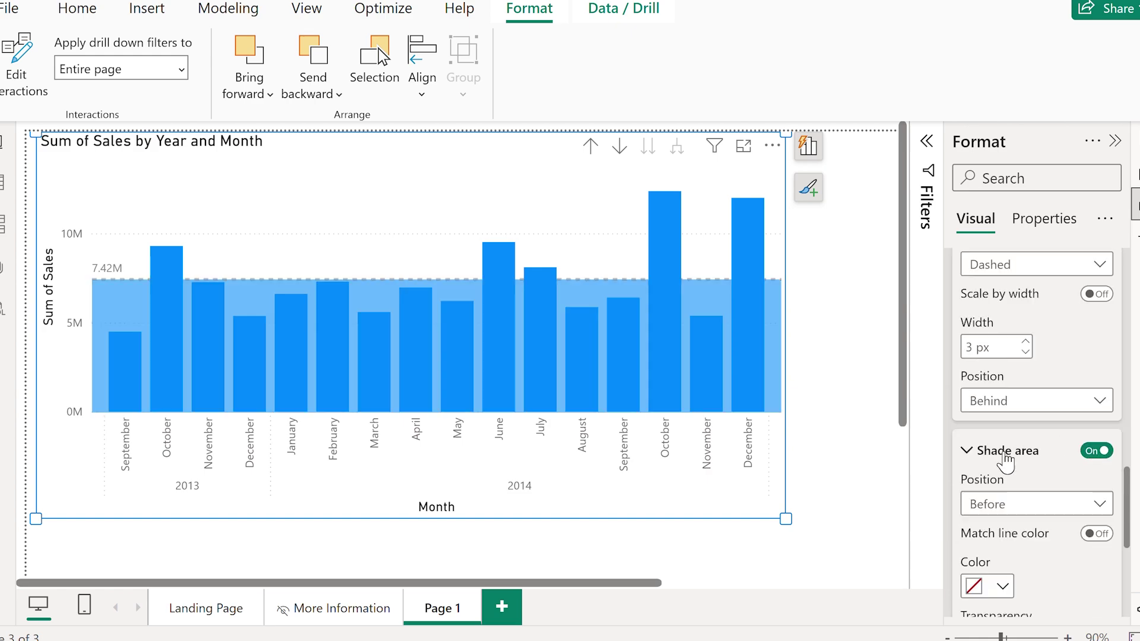
click(1001, 587)
click(856, 310)
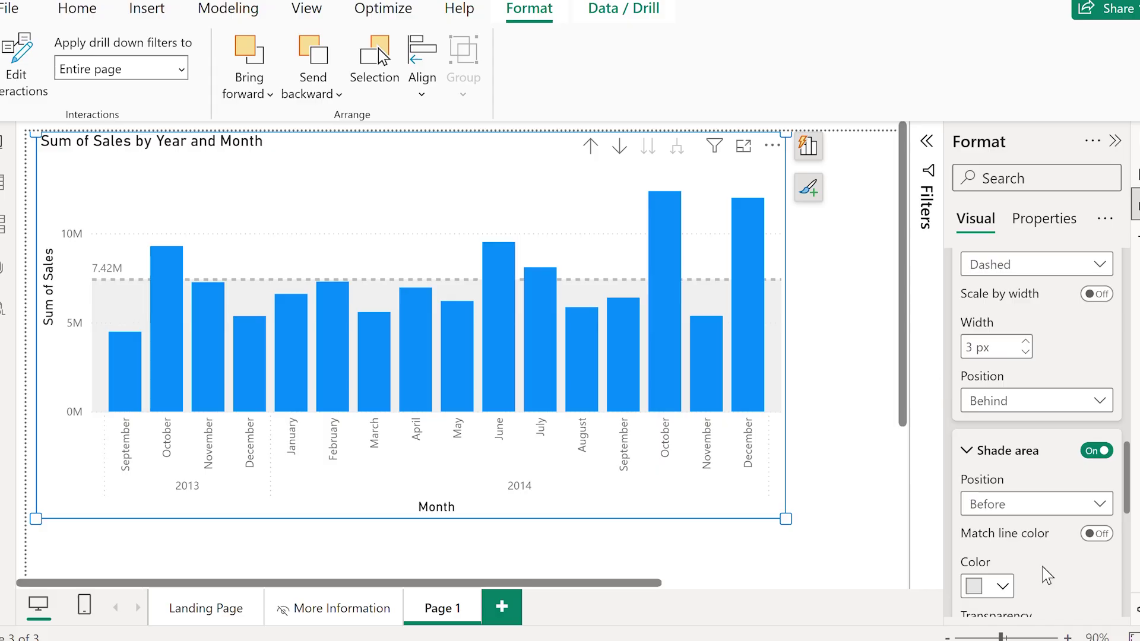
scroll(1046, 575, up, 5)
Step: Apply a Sum of Sales column gradient from light blue (minimum) to dark blue (maximum)
click(971, 363)
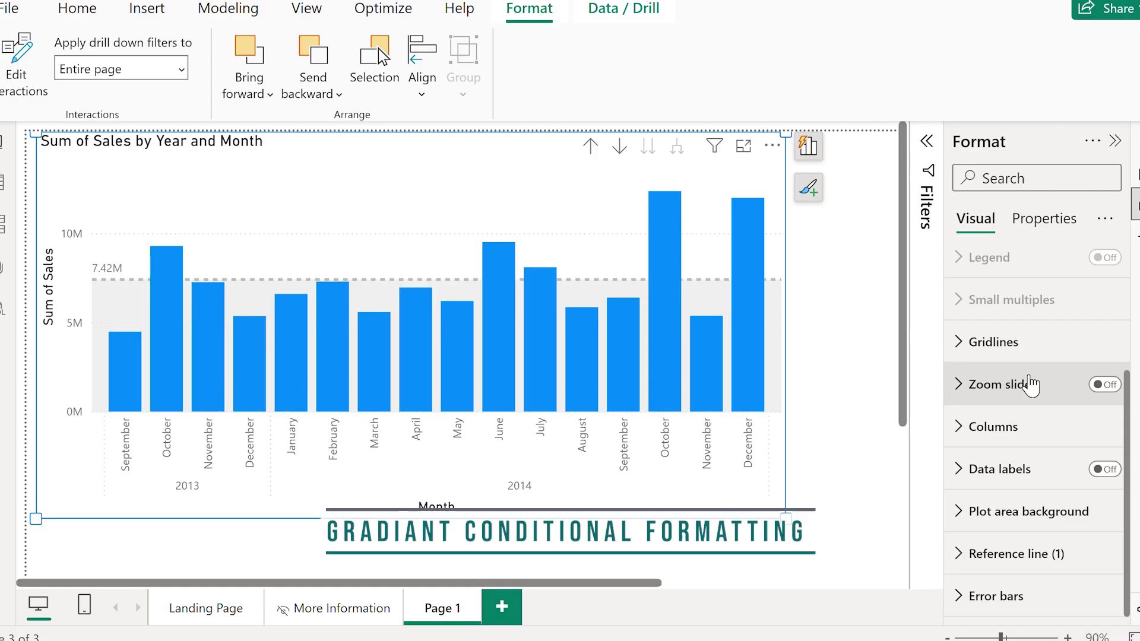
scroll(1043, 428, up, 3)
scroll(1042, 428, down, 2)
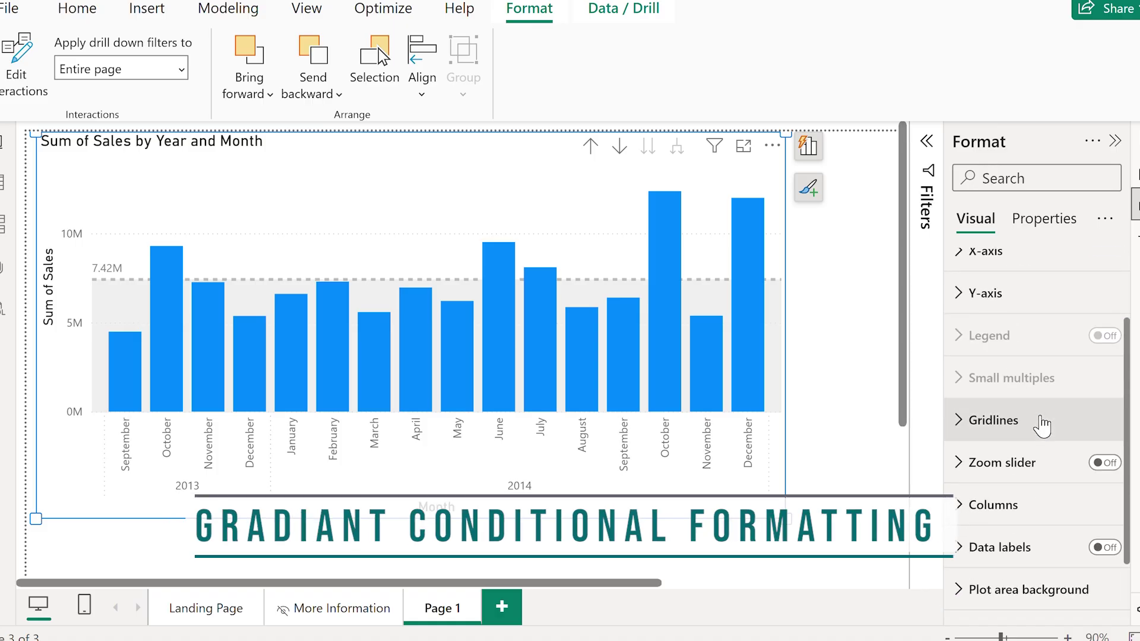
click(962, 506)
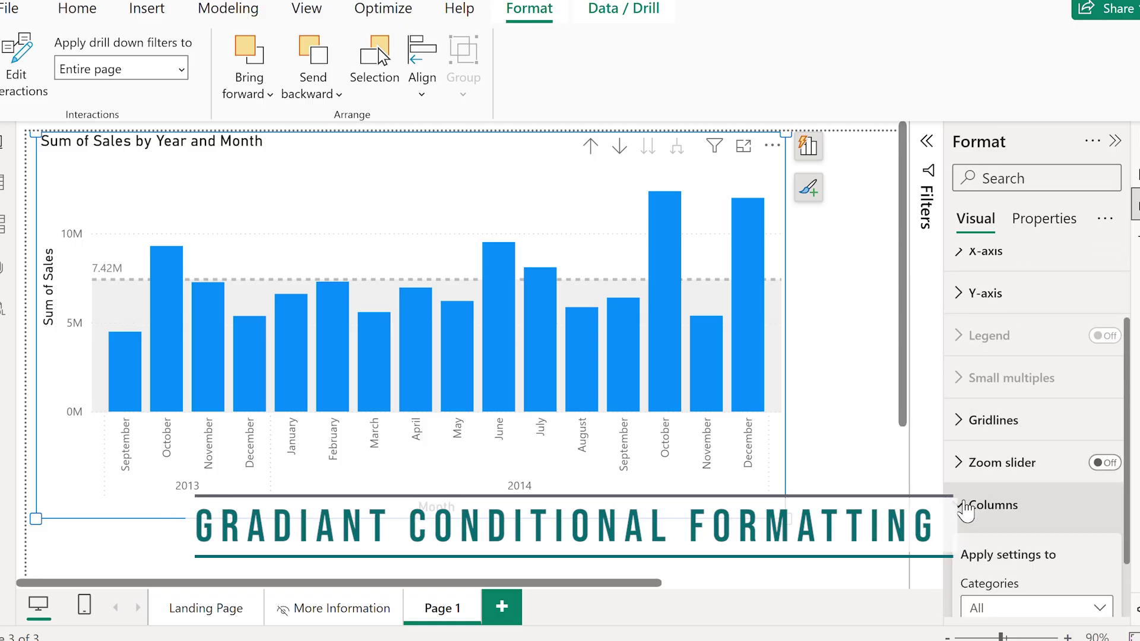
scroll(1067, 460, down, 1)
scroll(1068, 460, down, 1)
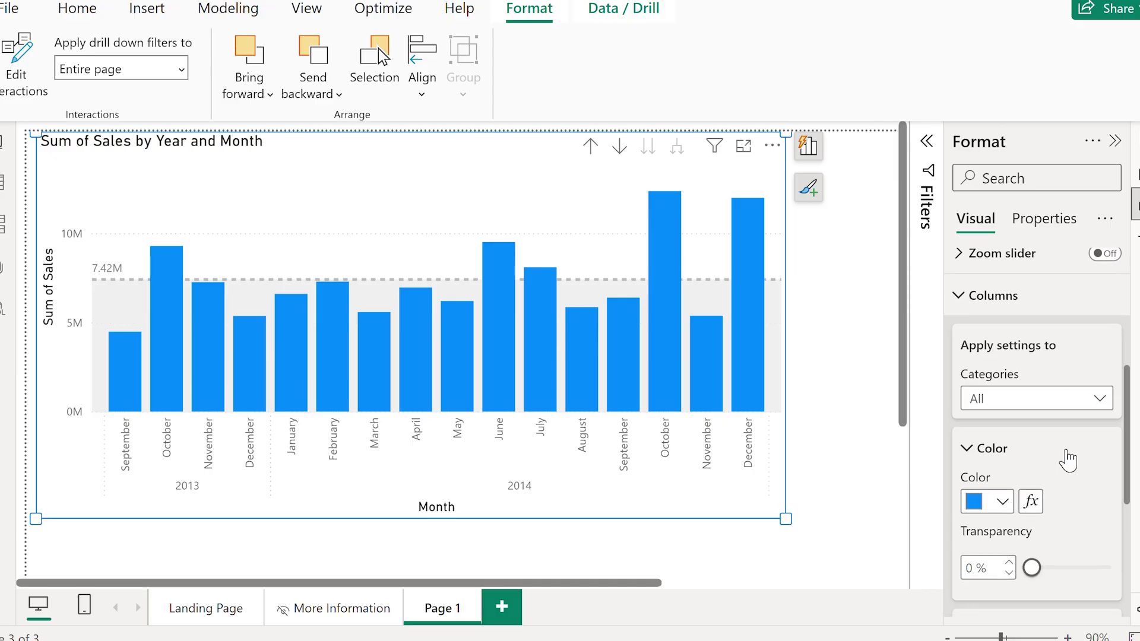
scroll(1068, 459, down, 1)
click(1031, 401)
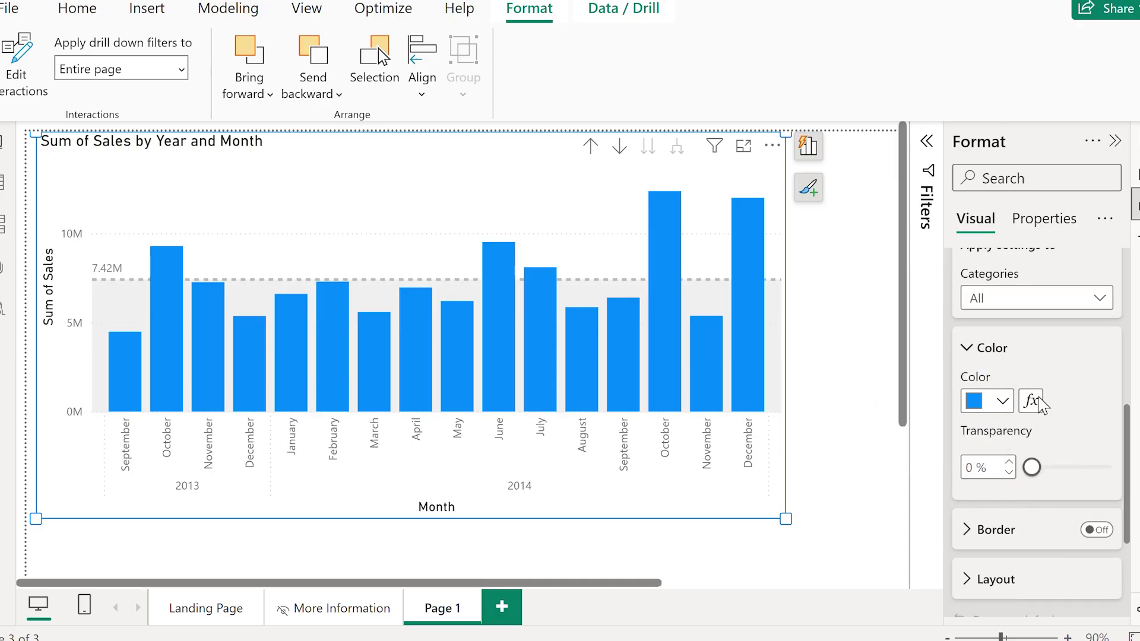
click(274, 173)
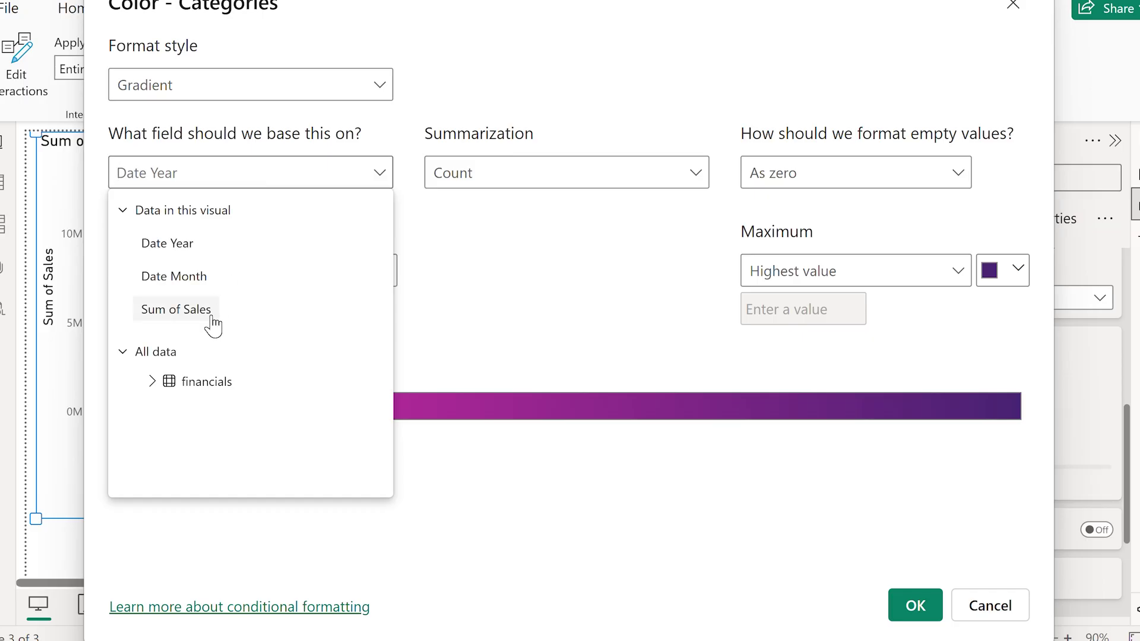
click(175, 310)
click(375, 270)
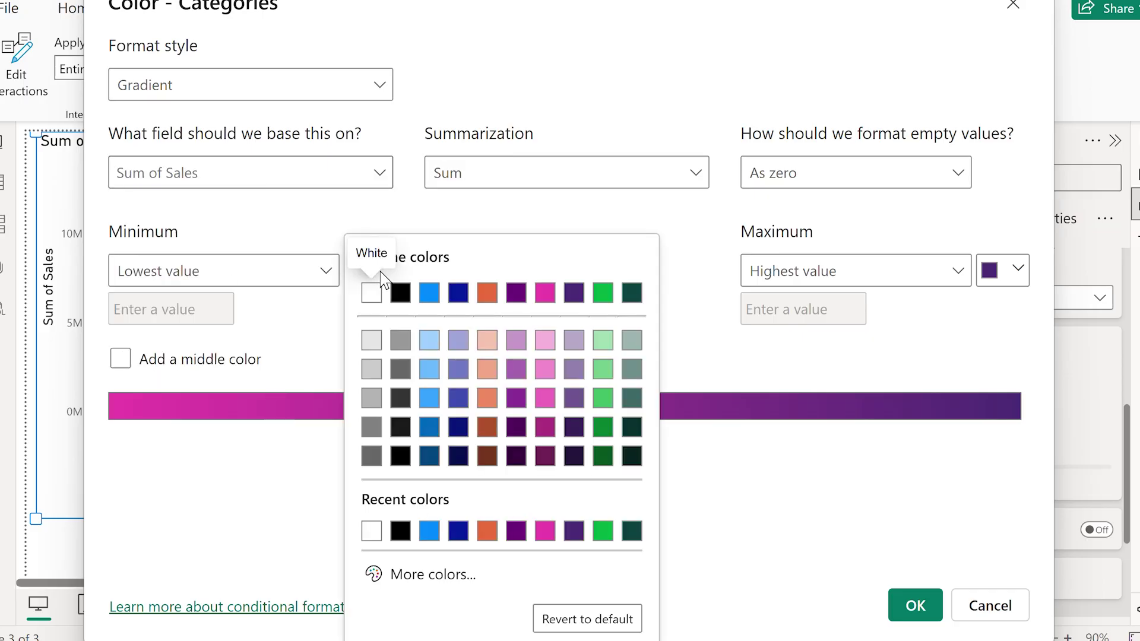
click(430, 340)
click(1002, 269)
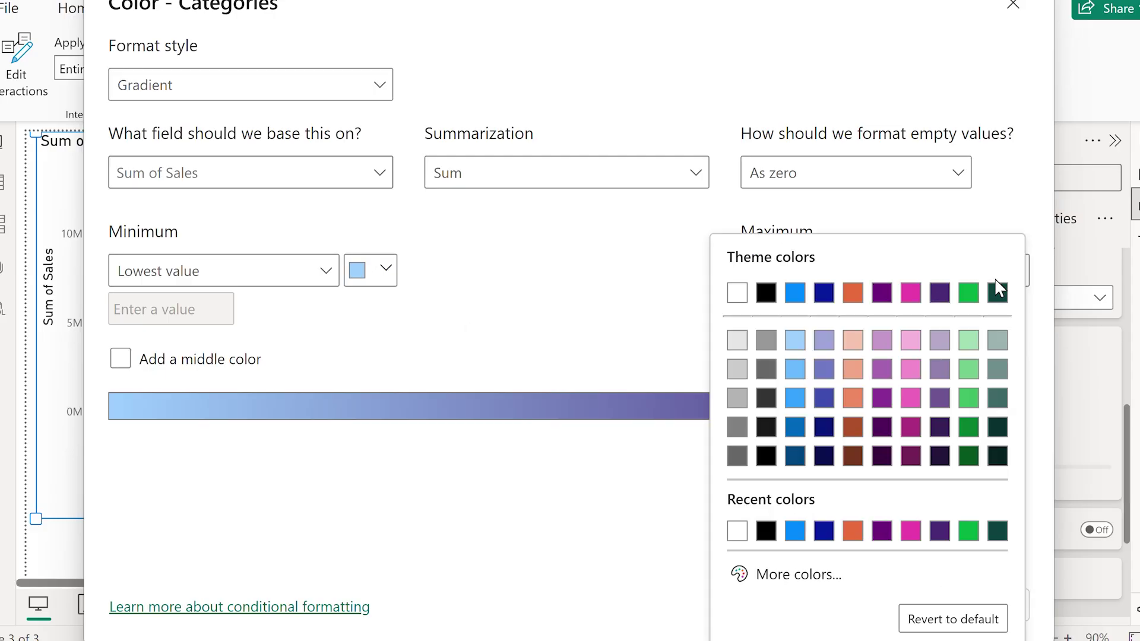
click(794, 455)
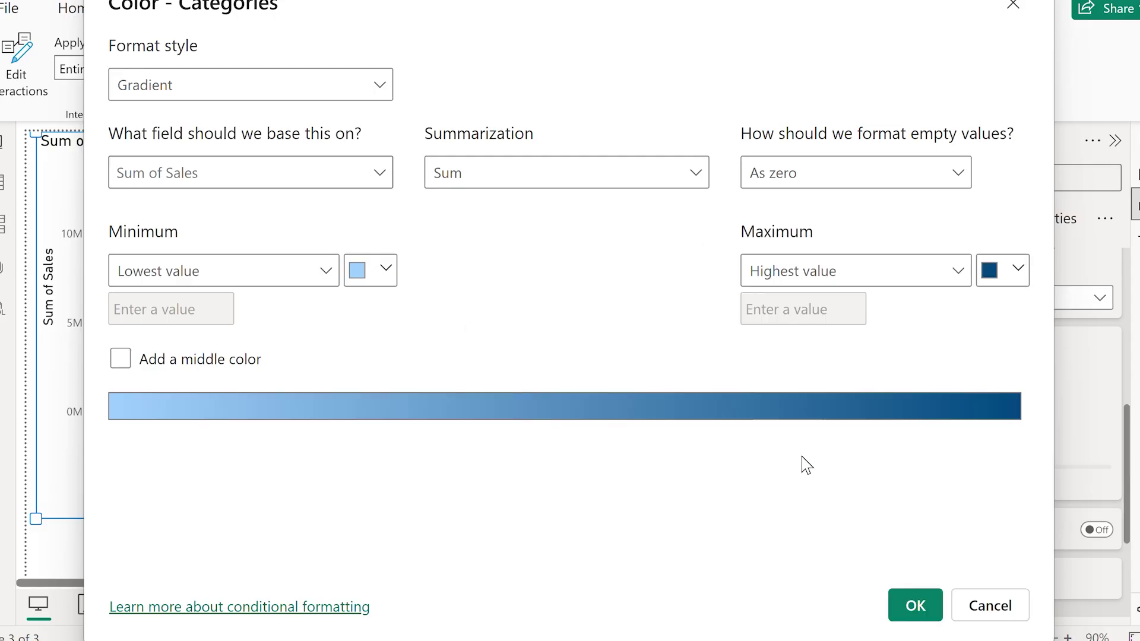
click(915, 605)
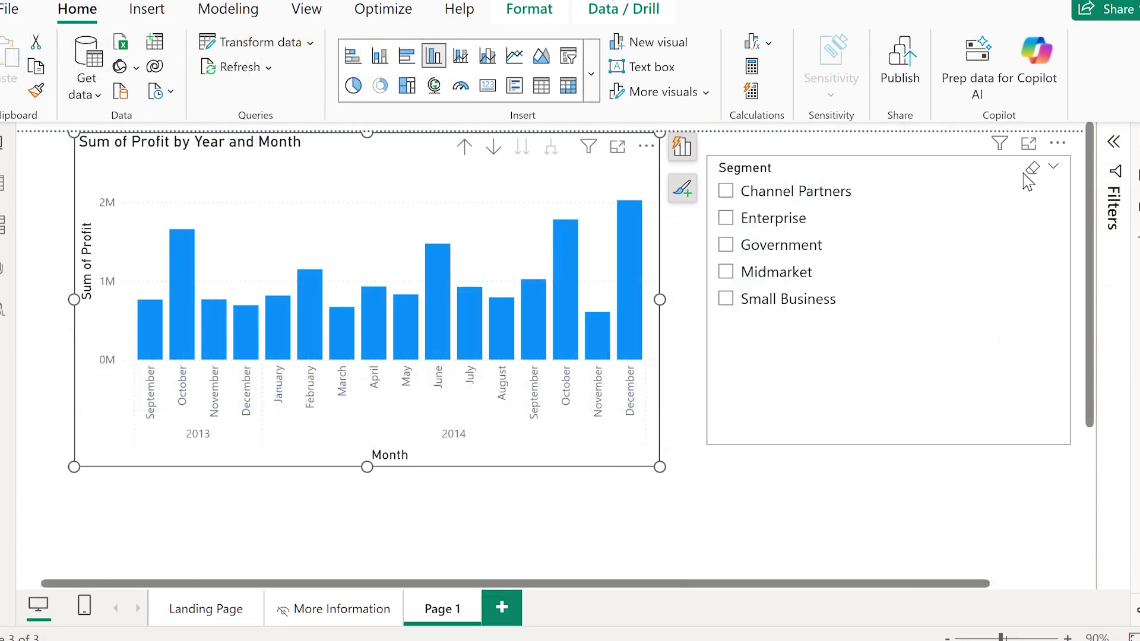
Step: Select the Profit chart and switch its column colour to rule-based formatting
click(1135, 174)
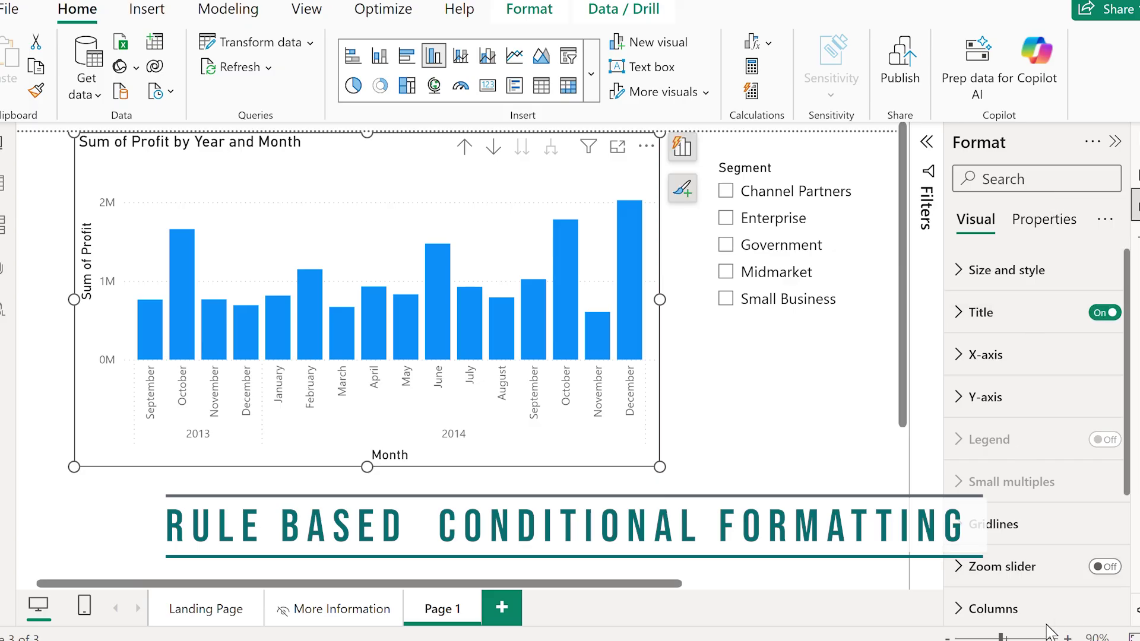
click(955, 609)
scroll(1029, 427, down, 3)
scroll(1029, 427, down, 5)
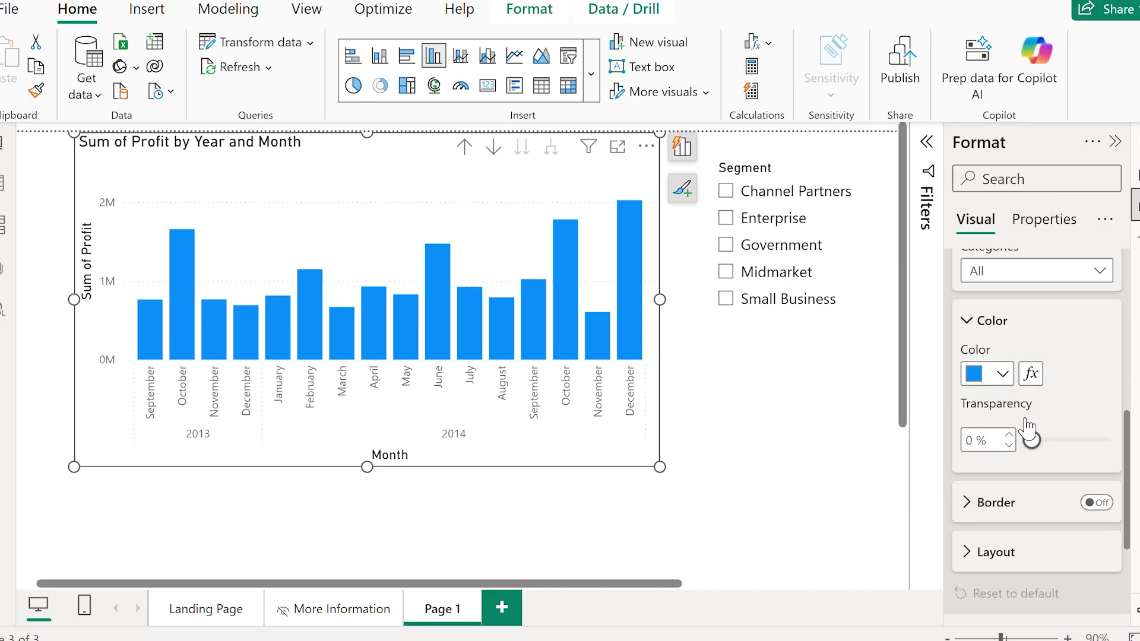
click(1036, 304)
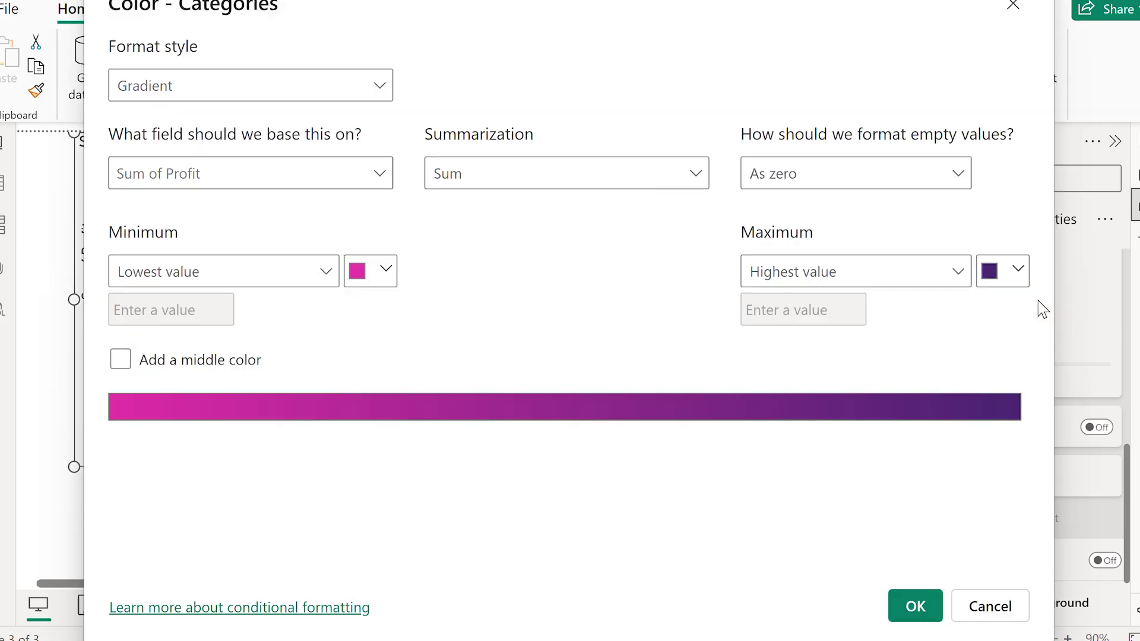
click(229, 89)
click(211, 152)
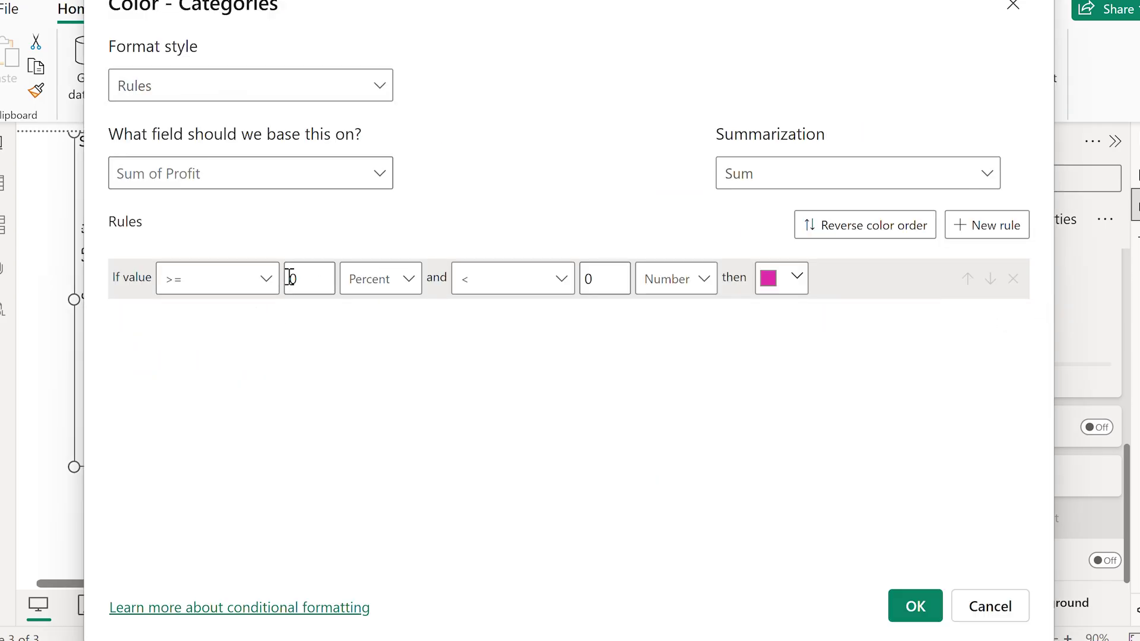
Step: Add a green rule for Sum of Profit from 0 up to Max
click(369, 283)
click(381, 318)
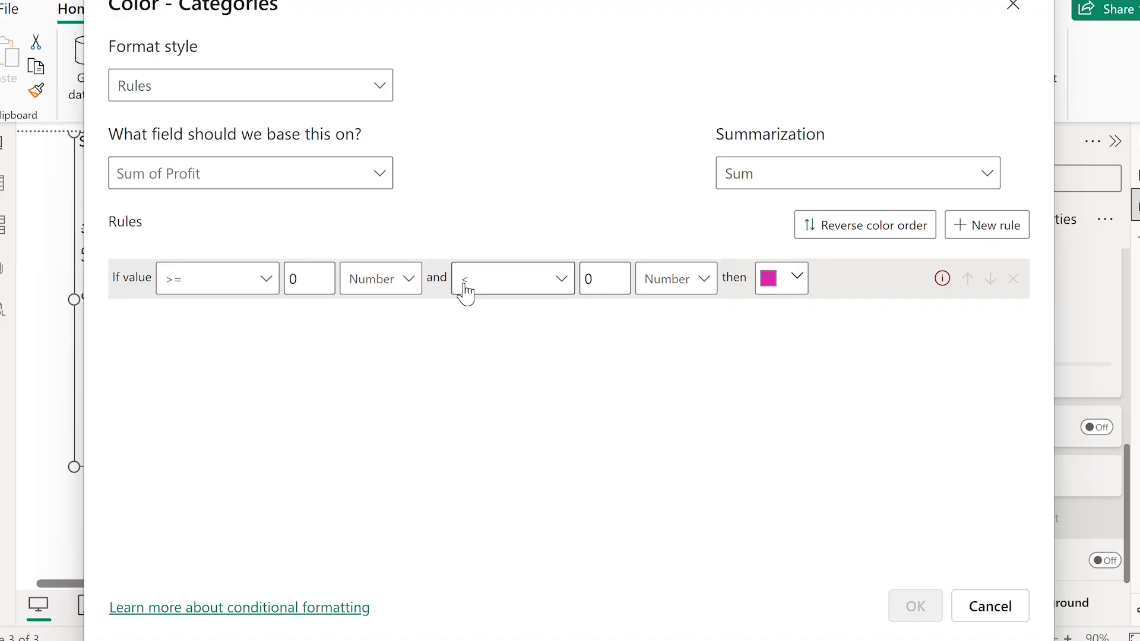
click(702, 282)
click(603, 283)
key(BackSpace)
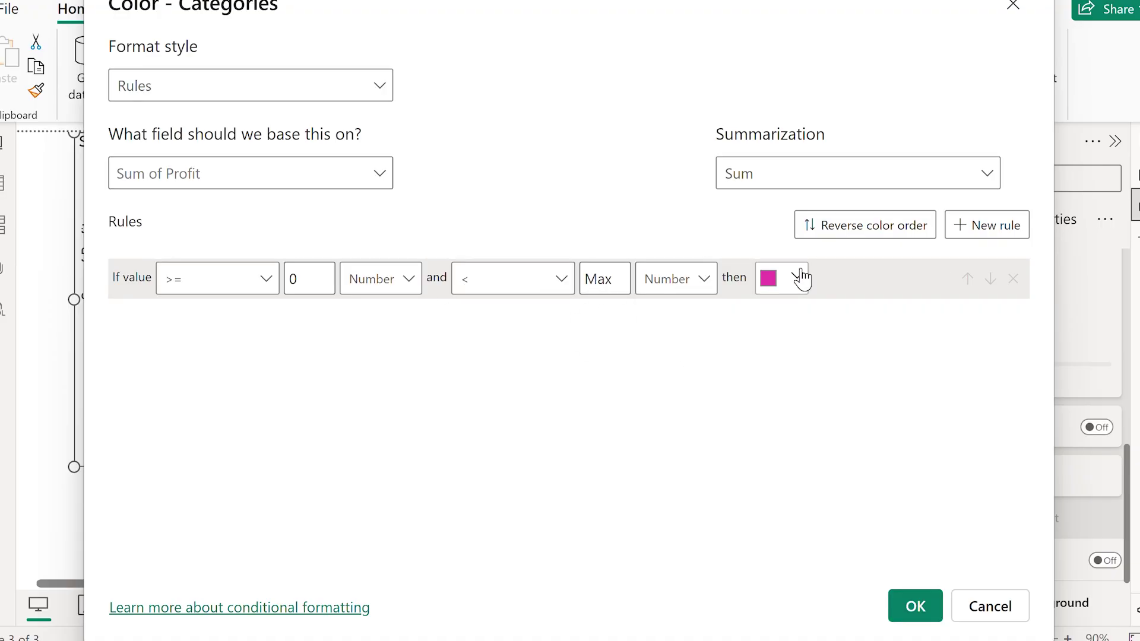
click(795, 278)
click(880, 292)
Step: Add a red rule from Min to below 0 and apply both rules
click(989, 225)
click(218, 319)
click(323, 321)
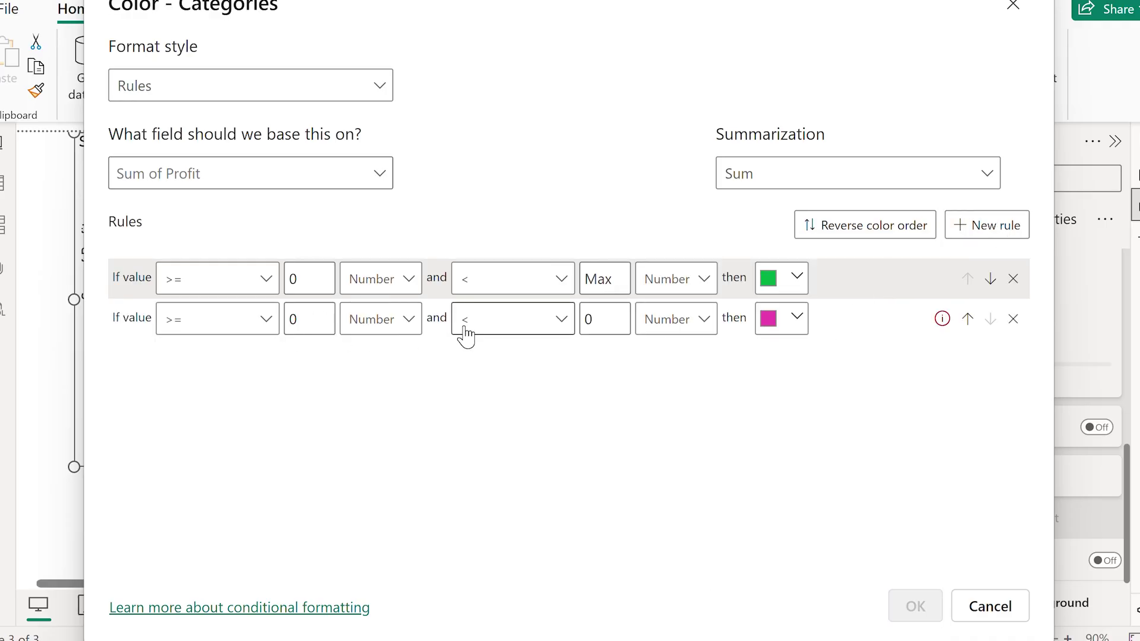
click(309, 319)
key(BackSpace)
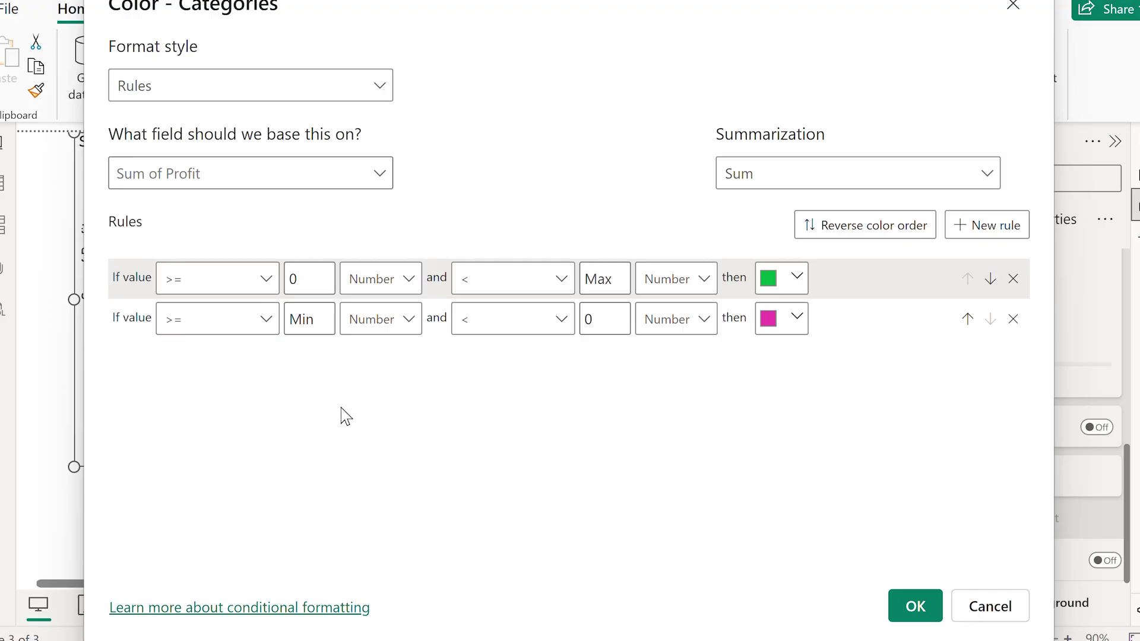
click(781, 317)
click(728, 301)
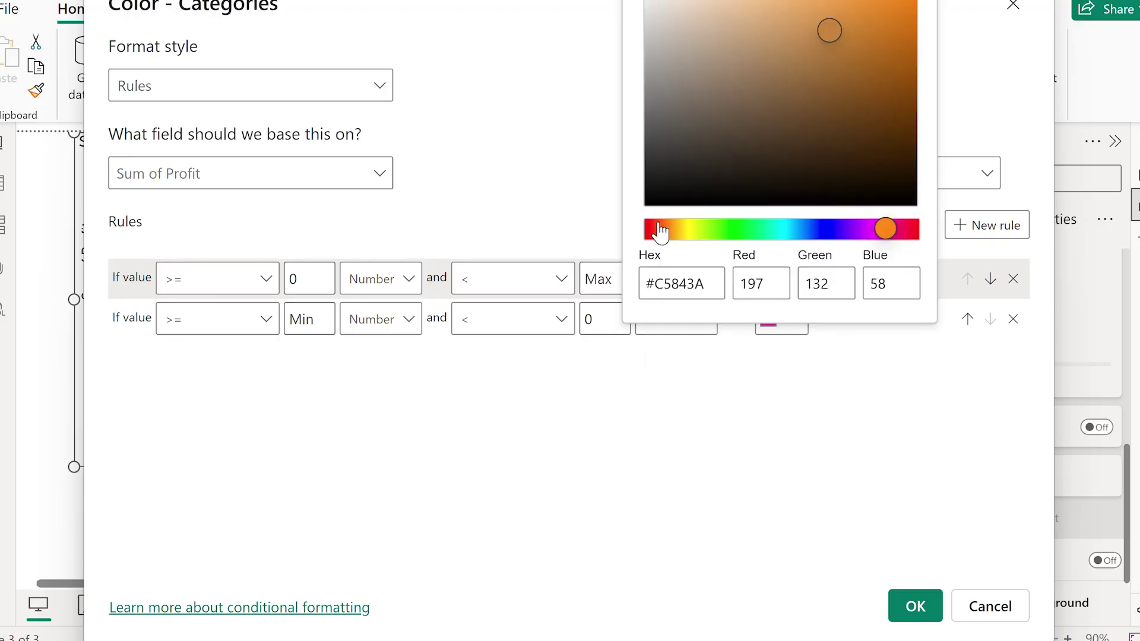
click(663, 229)
click(865, 31)
click(888, 387)
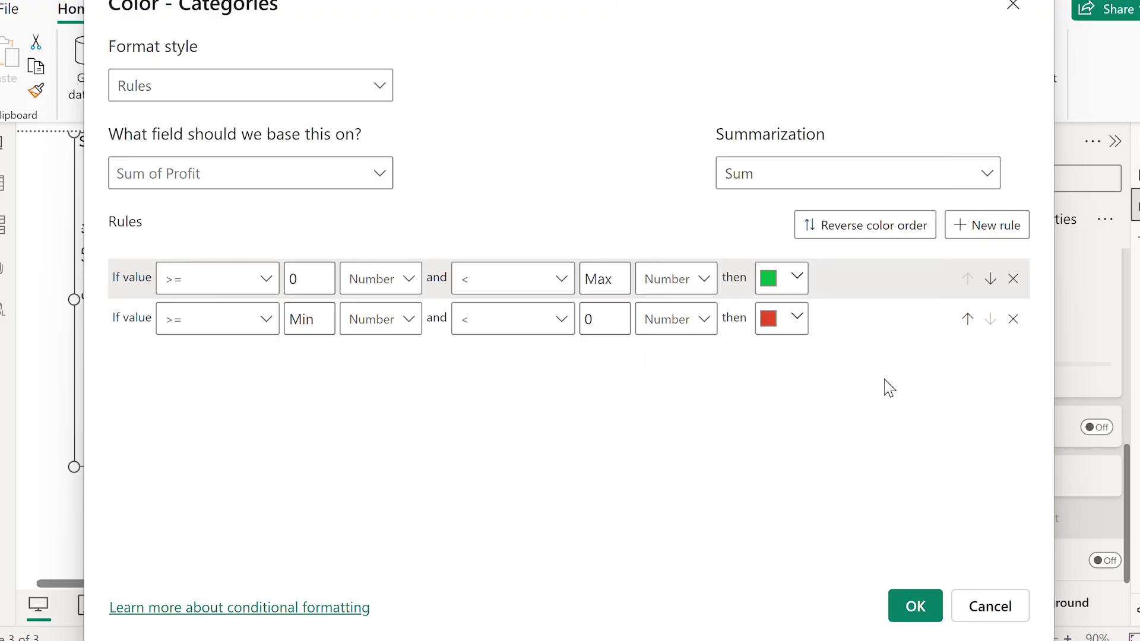
click(916, 610)
click(748, 504)
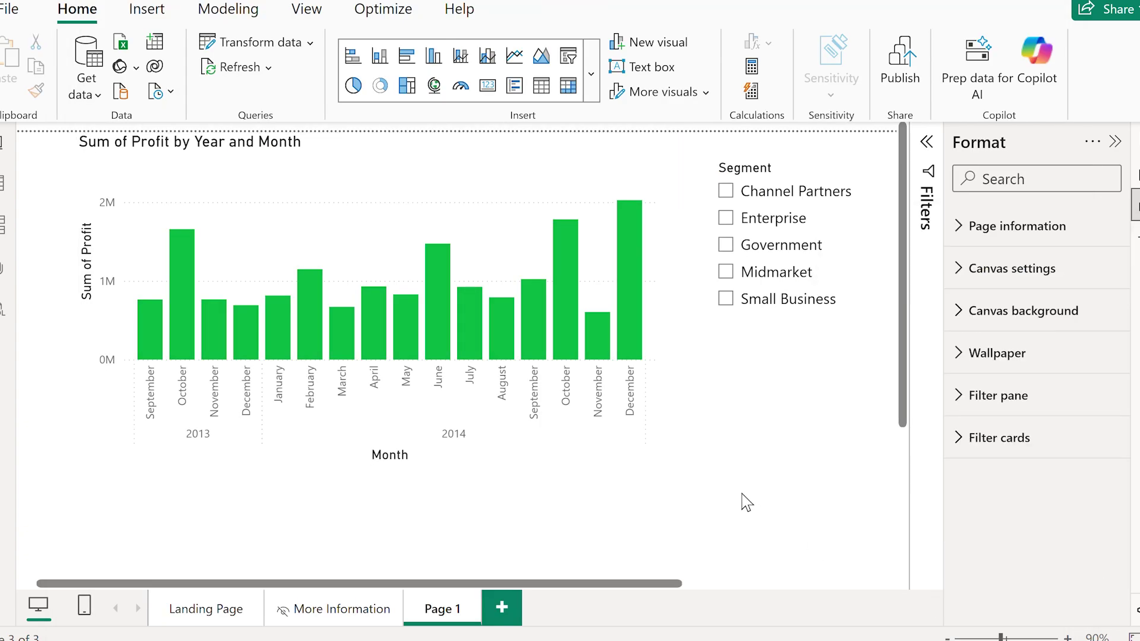
Step: Filter the Segment slicer to Channel Partners, Enterprise and Government
click(727, 192)
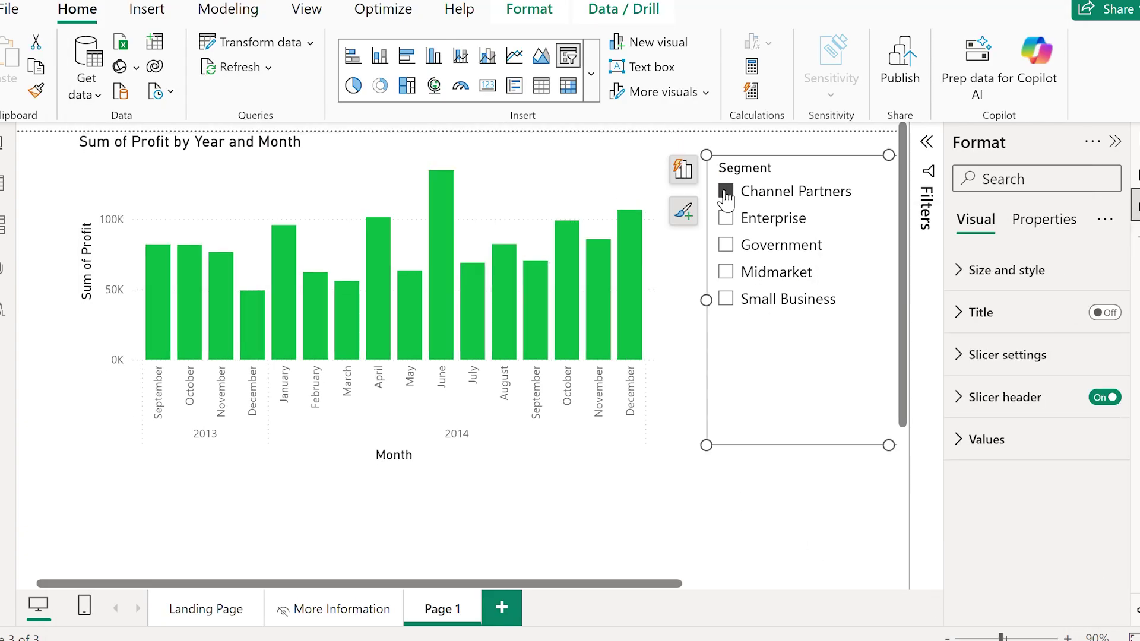
click(727, 218)
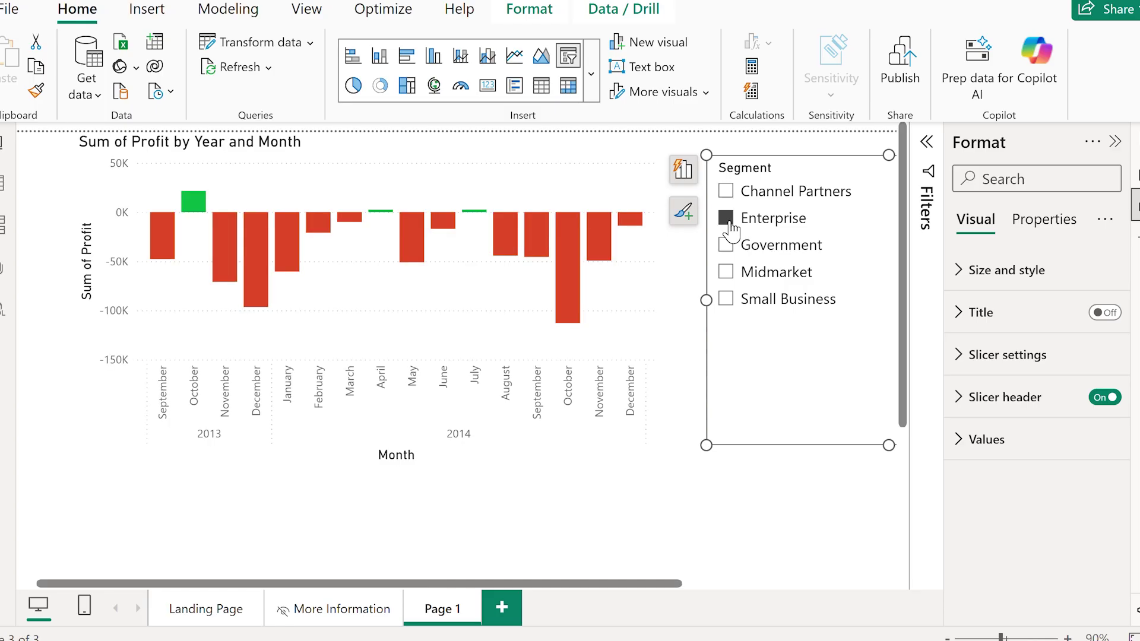
click(726, 249)
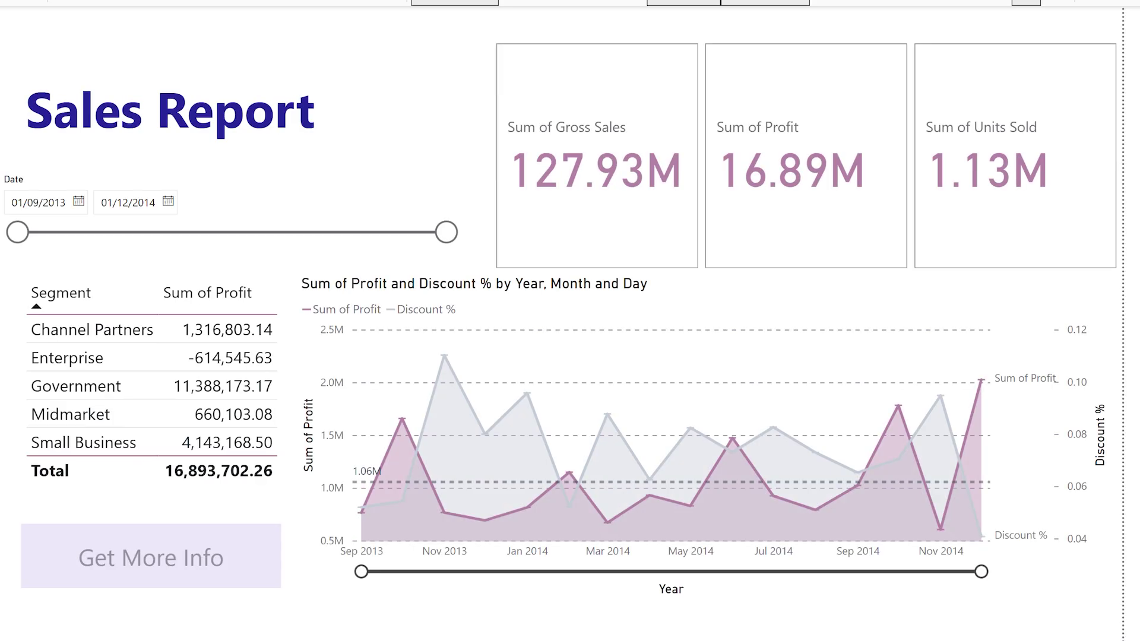
mouse_move(606, 178)
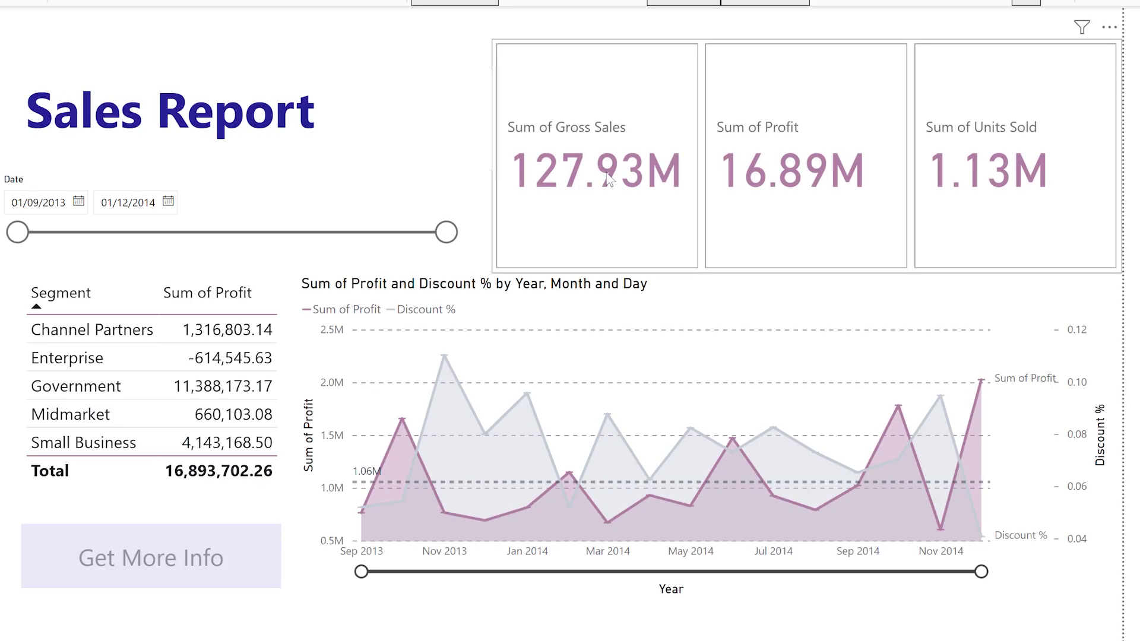
Step: Drill through from the Sum of Gross Sales card to More Sales Info Page
right_click(609, 180)
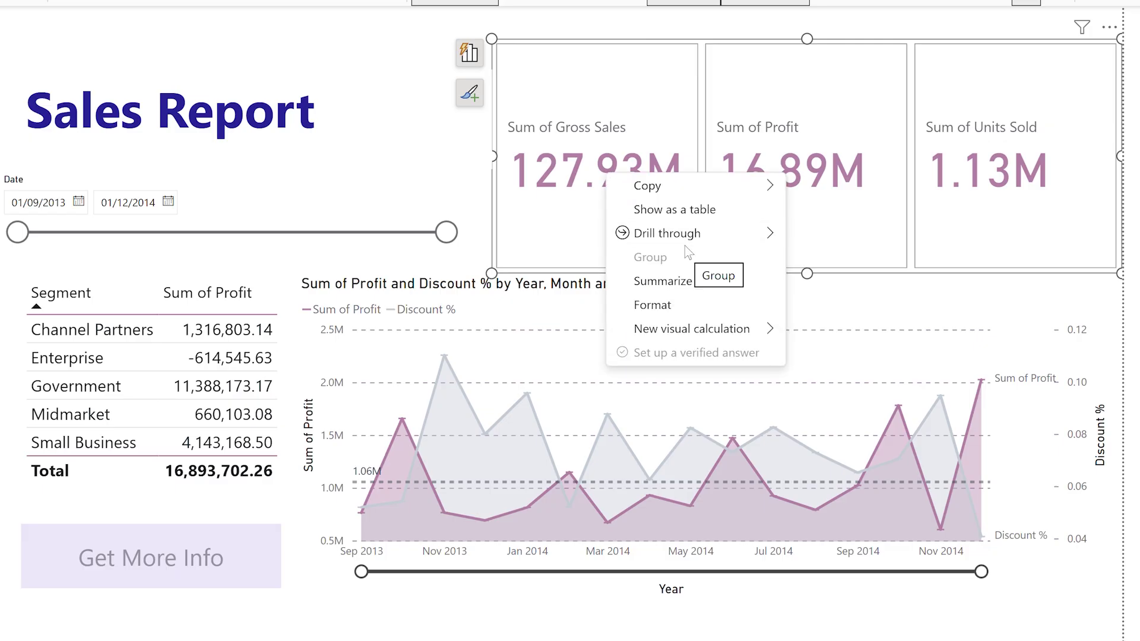
mouse_move(667, 232)
click(843, 237)
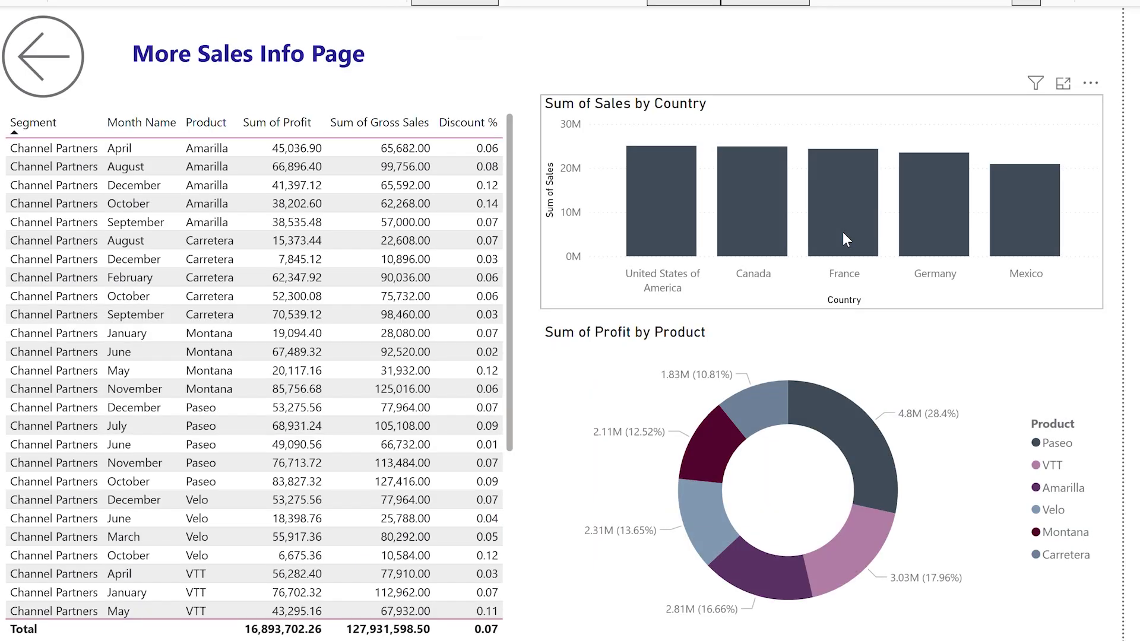